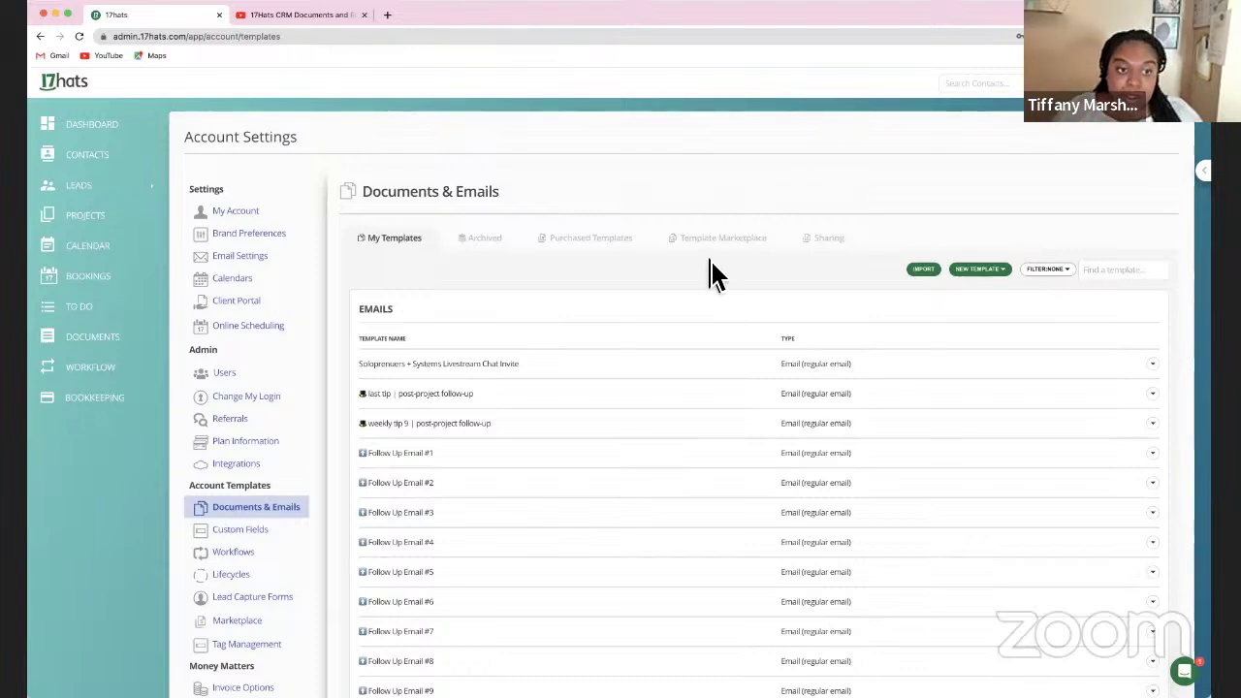
- Look through the saved email, contract and questionnaire templates in Documents & Emails, returning to the start of the email list
{"action": "scroll", "coordinate": [708, 278], "scroll_direction": "down", "scroll_amount": 2}
{"action": "scroll", "coordinate": [410, 224], "scroll_direction": "up", "scroll_amount": 1}
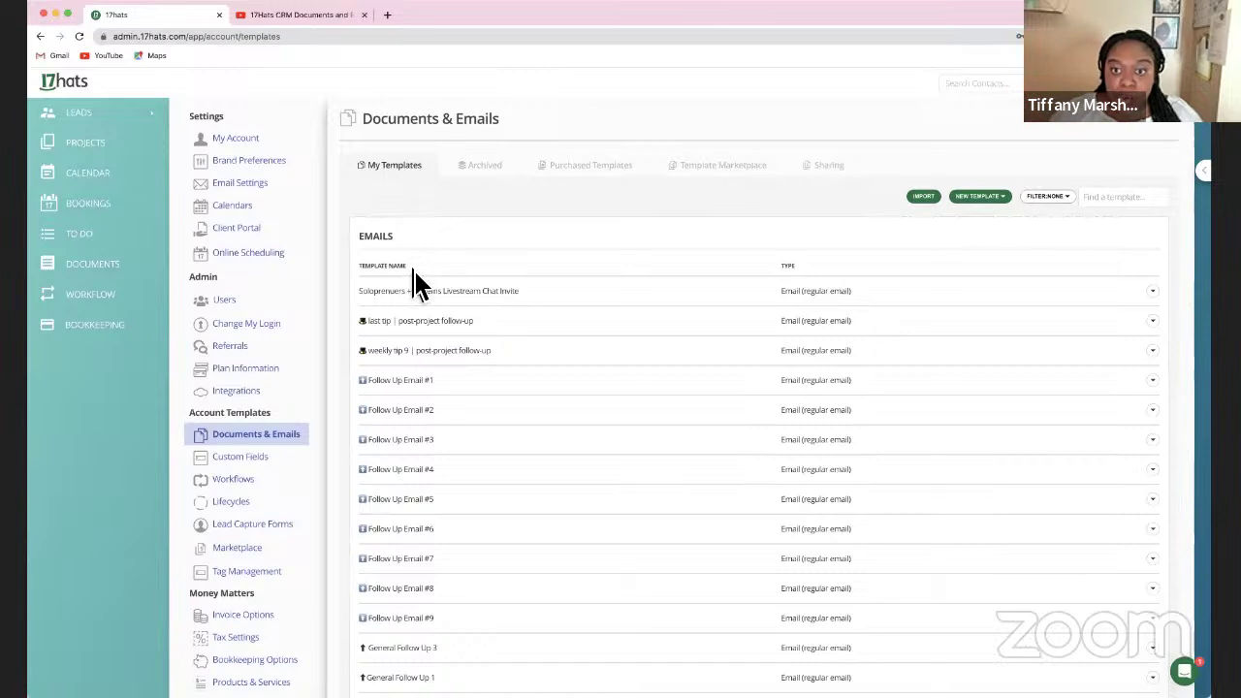
{"action": "scroll", "coordinate": [423, 282], "scroll_direction": "down", "scroll_amount": 1}
{"action": "scroll", "coordinate": [426, 276], "scroll_direction": "up", "scroll_amount": 1}
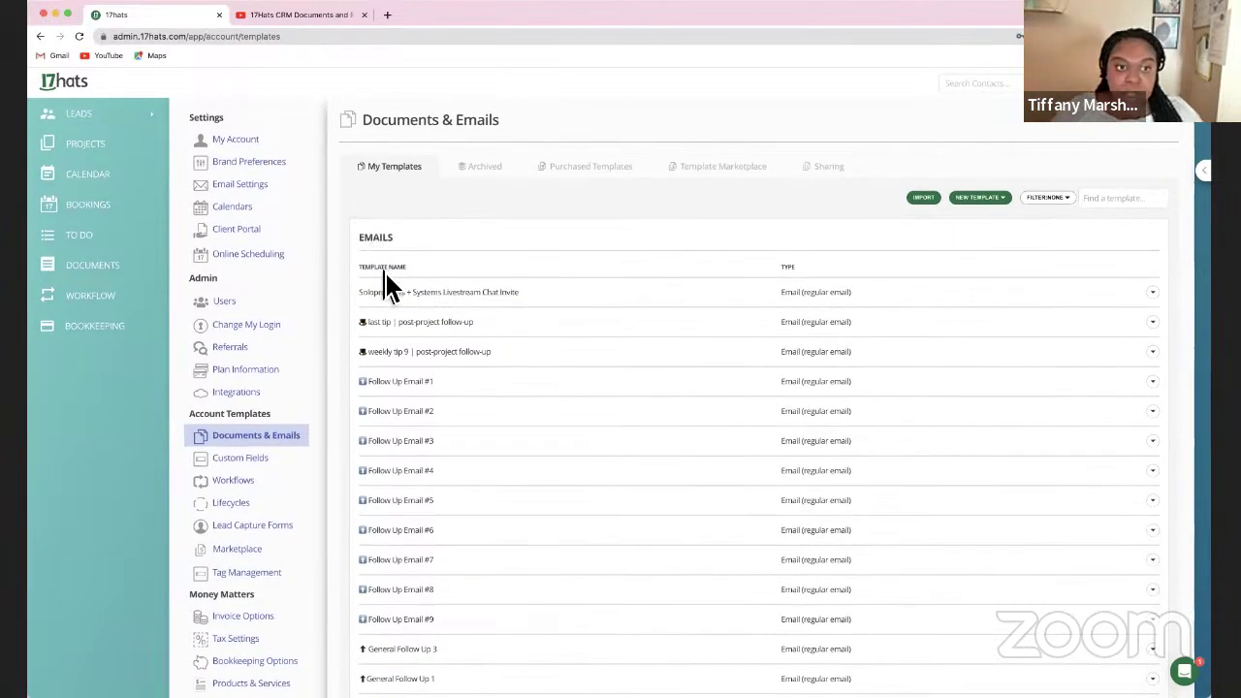
{"action": "scroll", "coordinate": [384, 264], "scroll_direction": "down", "scroll_amount": 10}
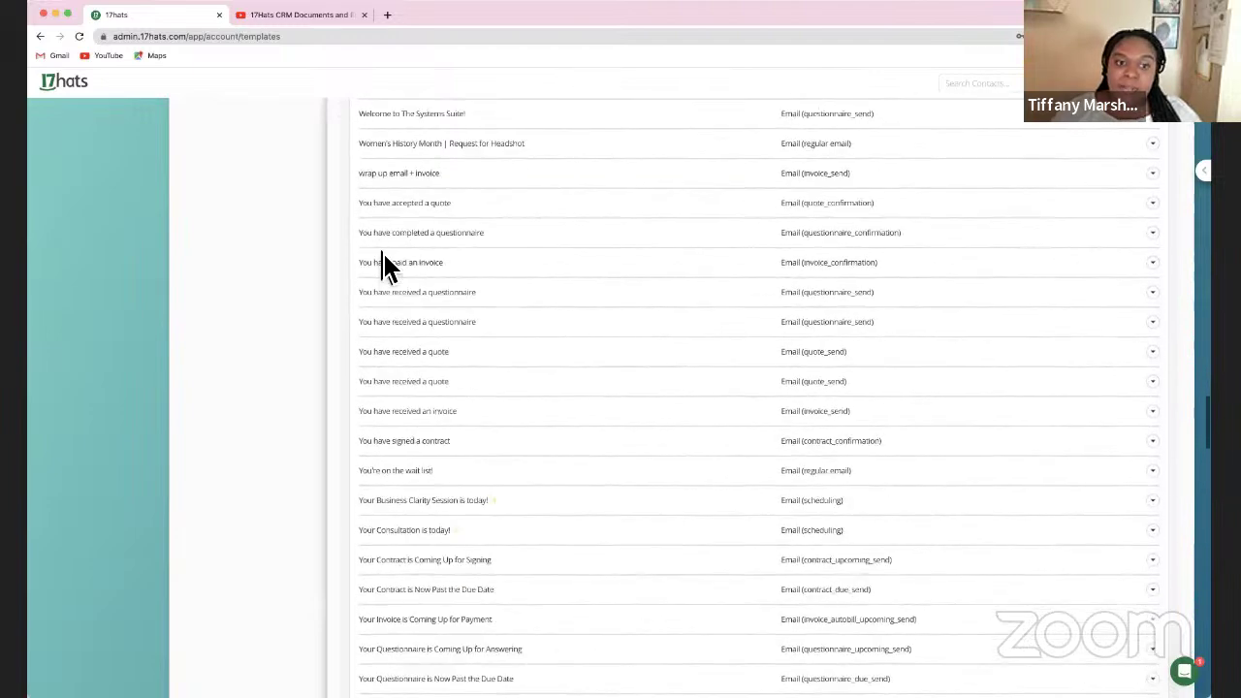
{"action": "scroll", "coordinate": [384, 263], "scroll_direction": "down", "scroll_amount": 5}
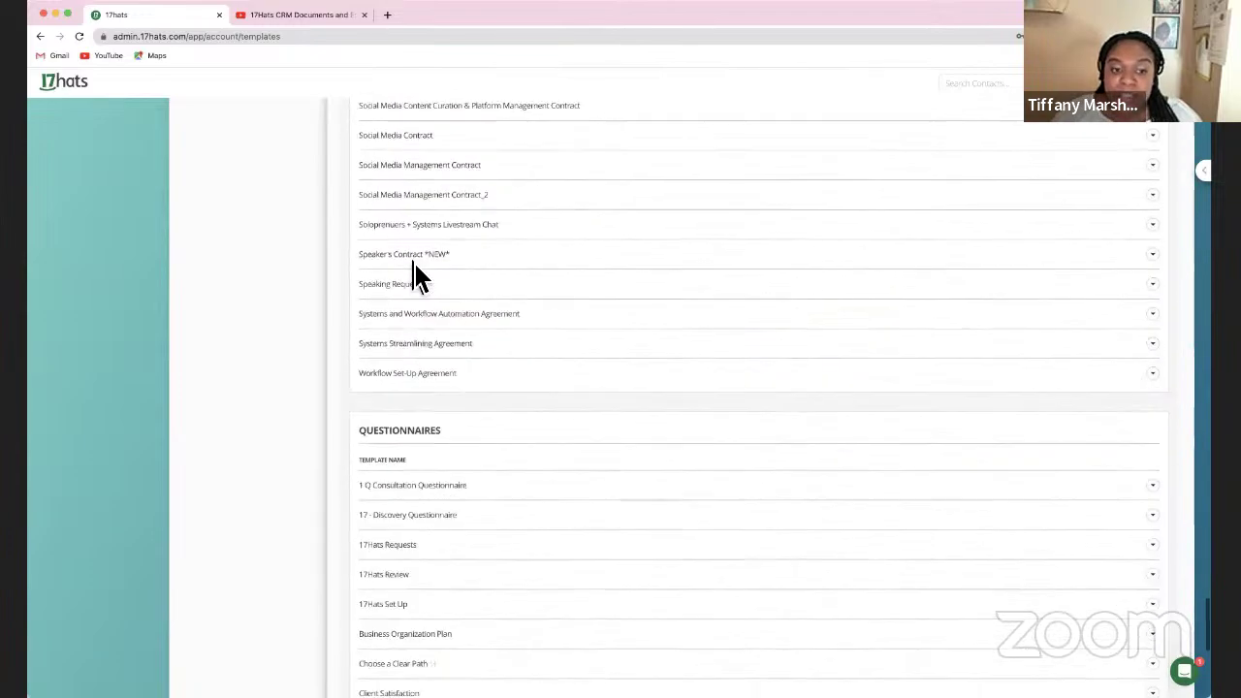
{"action": "scroll", "coordinate": [415, 277], "scroll_direction": "down", "scroll_amount": 2}
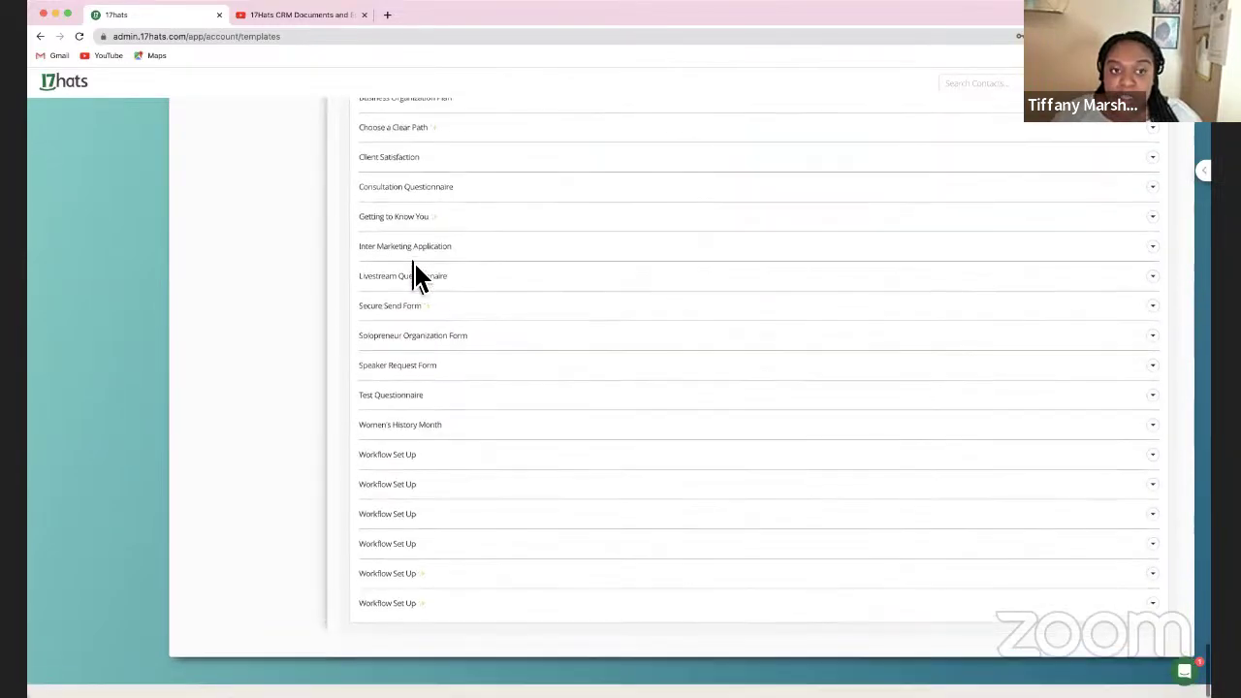
{"action": "scroll", "coordinate": [415, 277], "scroll_direction": "up", "scroll_amount": 5}
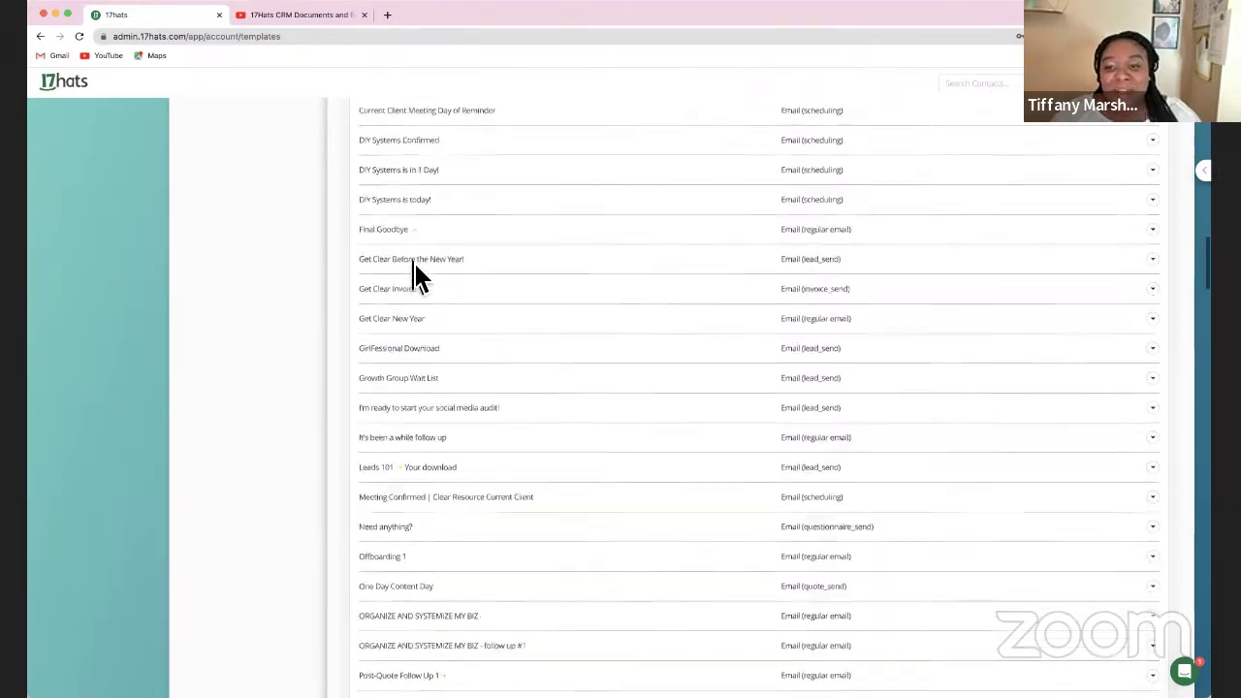
{"action": "scroll", "coordinate": [415, 277], "scroll_direction": "up", "scroll_amount": 15}
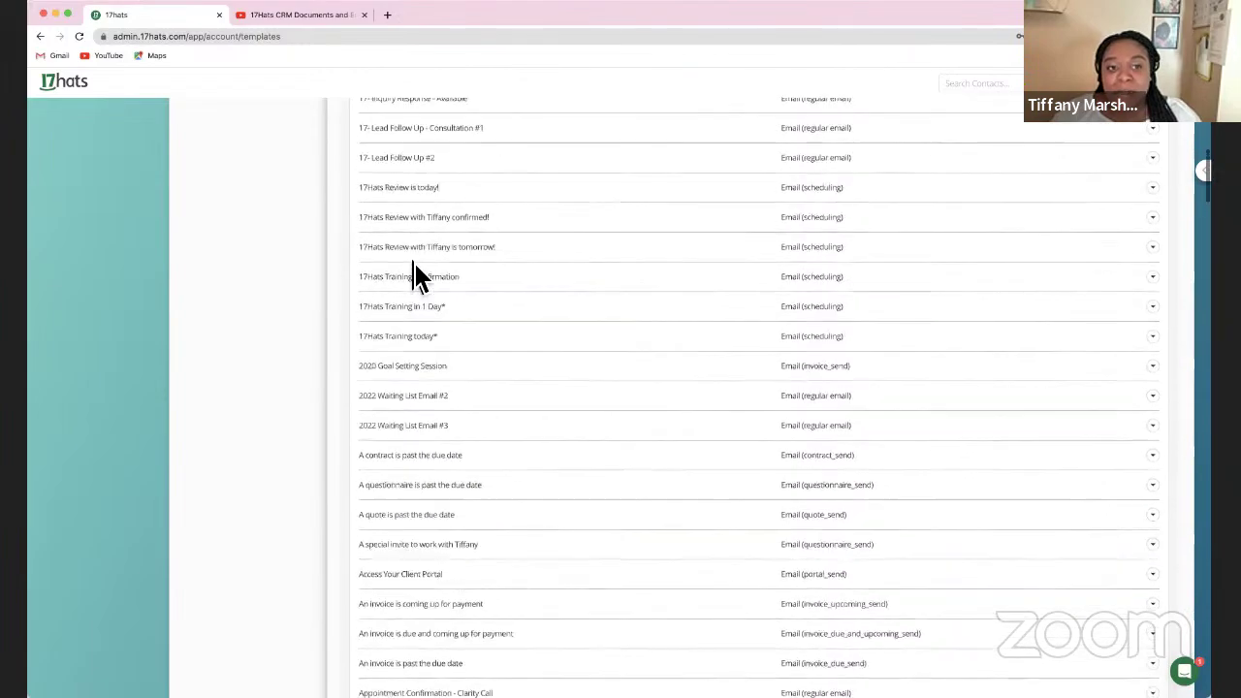
{"action": "scroll", "coordinate": [415, 277], "scroll_direction": "up", "scroll_amount": 5}
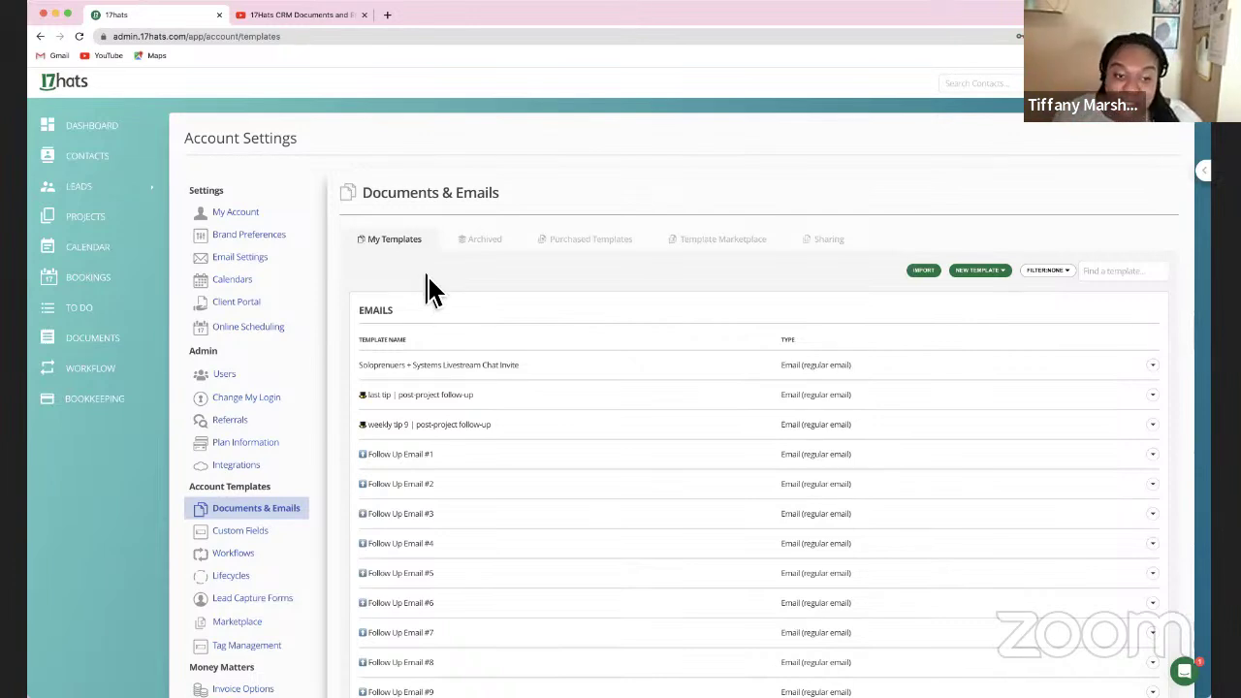
{"action": "scroll", "coordinate": [431, 289], "scroll_direction": "down", "scroll_amount": 2}
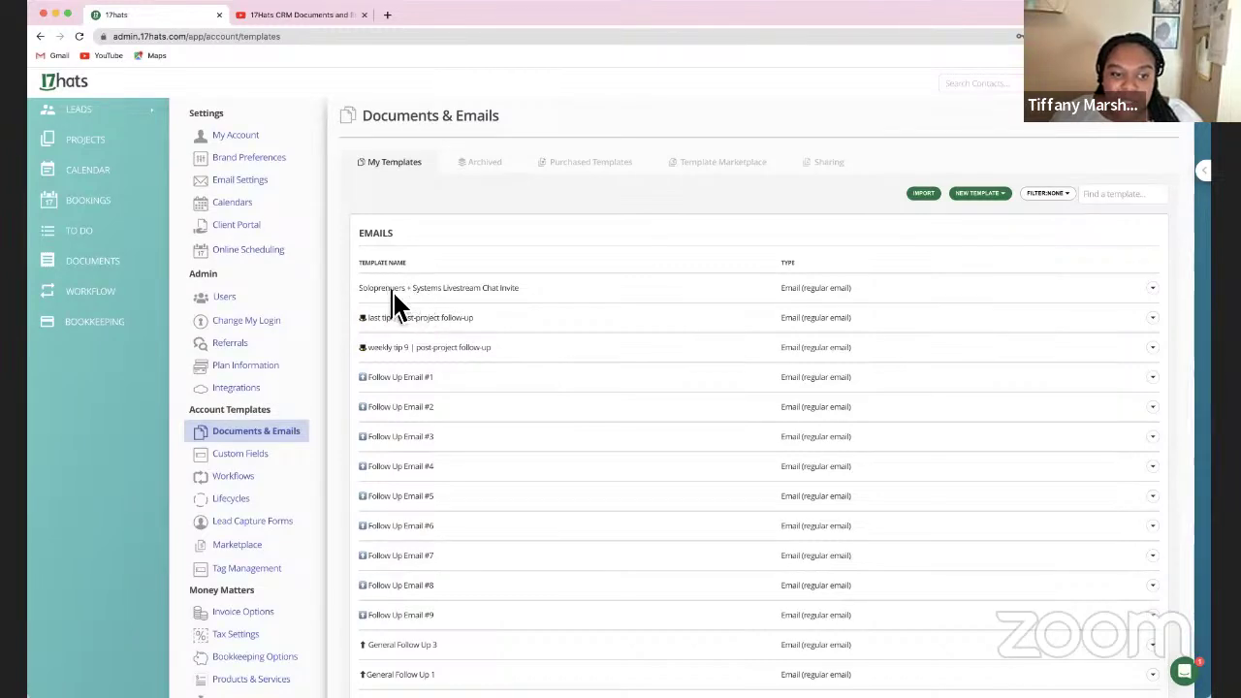
{"action": "scroll", "coordinate": [393, 305], "scroll_direction": "down", "scroll_amount": 3}
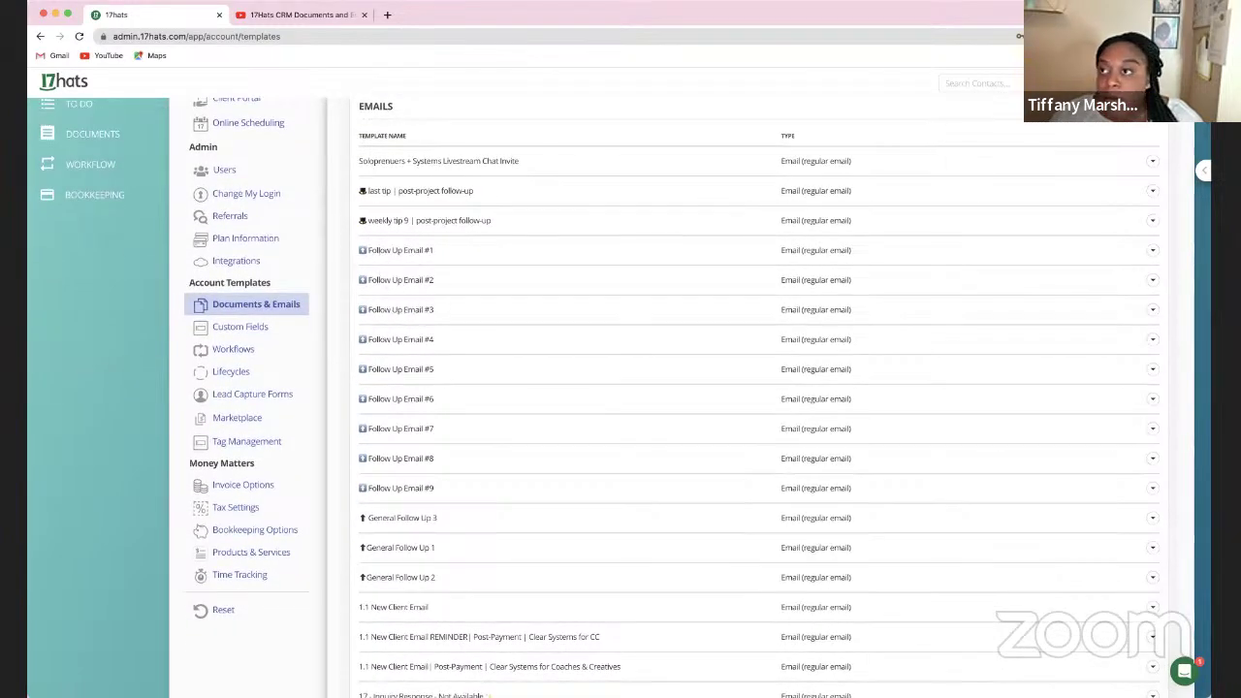
- Enlarge the browser page zoom to 150% so the template list is easier to read
{"action": "left_click", "coordinate": [1202, 36]}
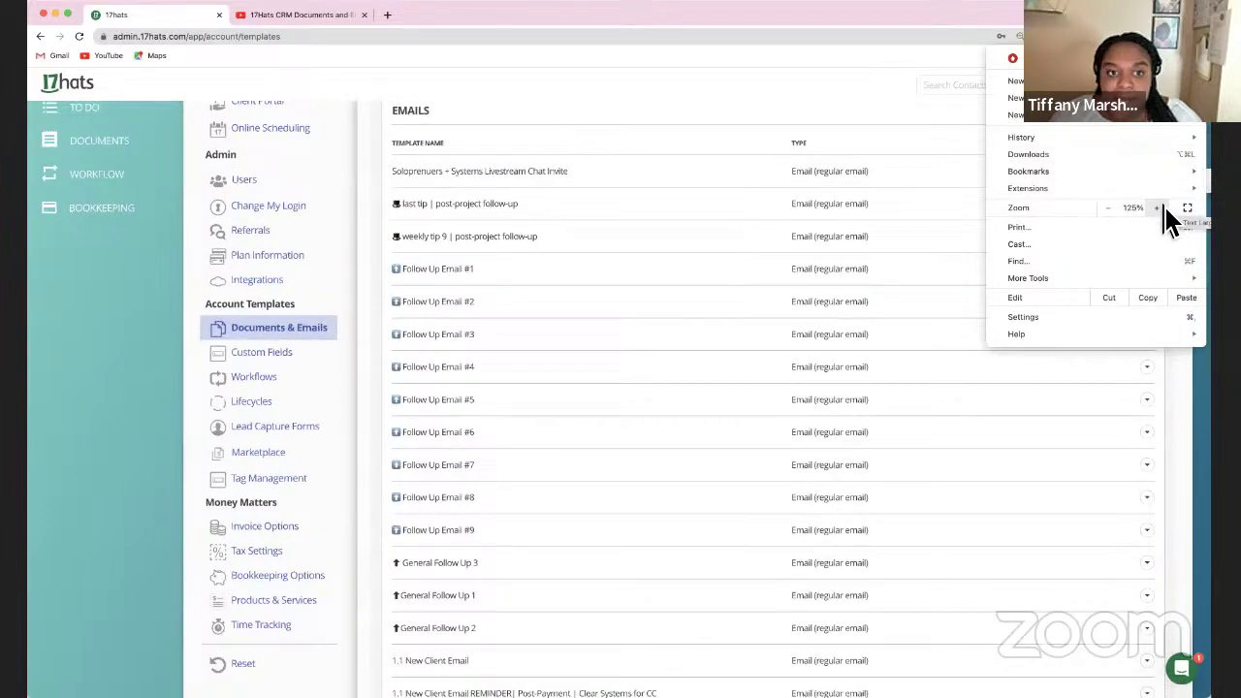
{"action": "left_click", "coordinate": [1159, 208]}
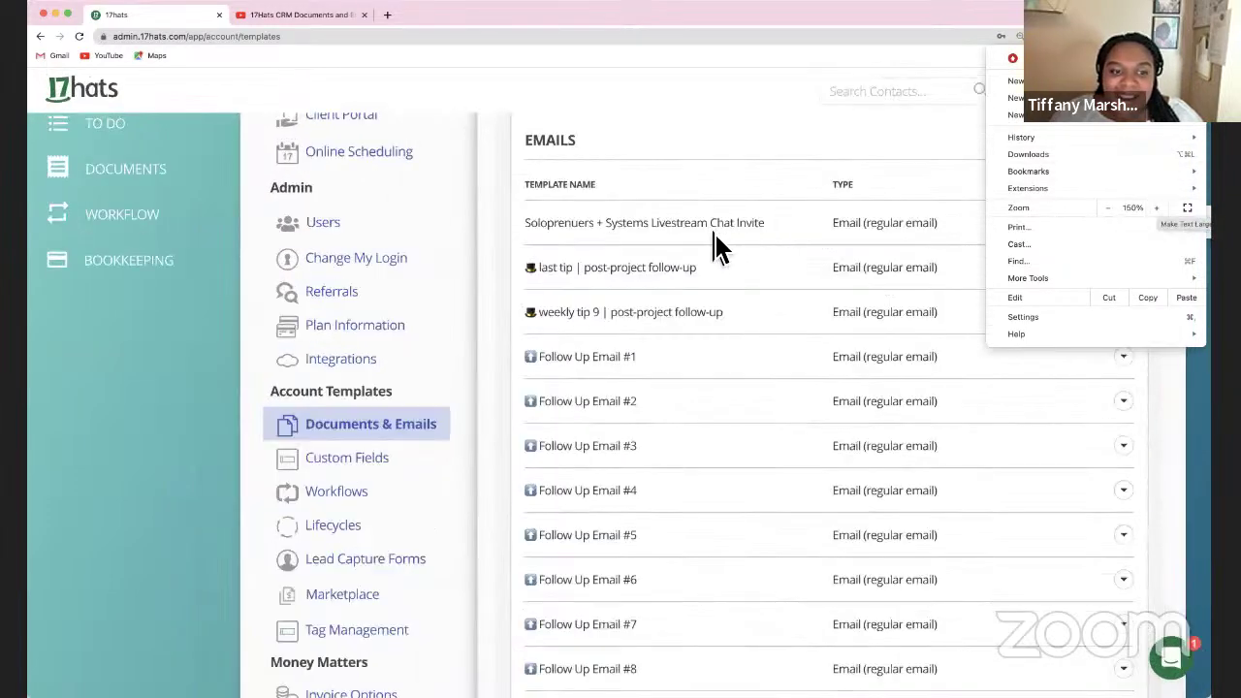
{"action": "left_click", "coordinate": [740, 197]}
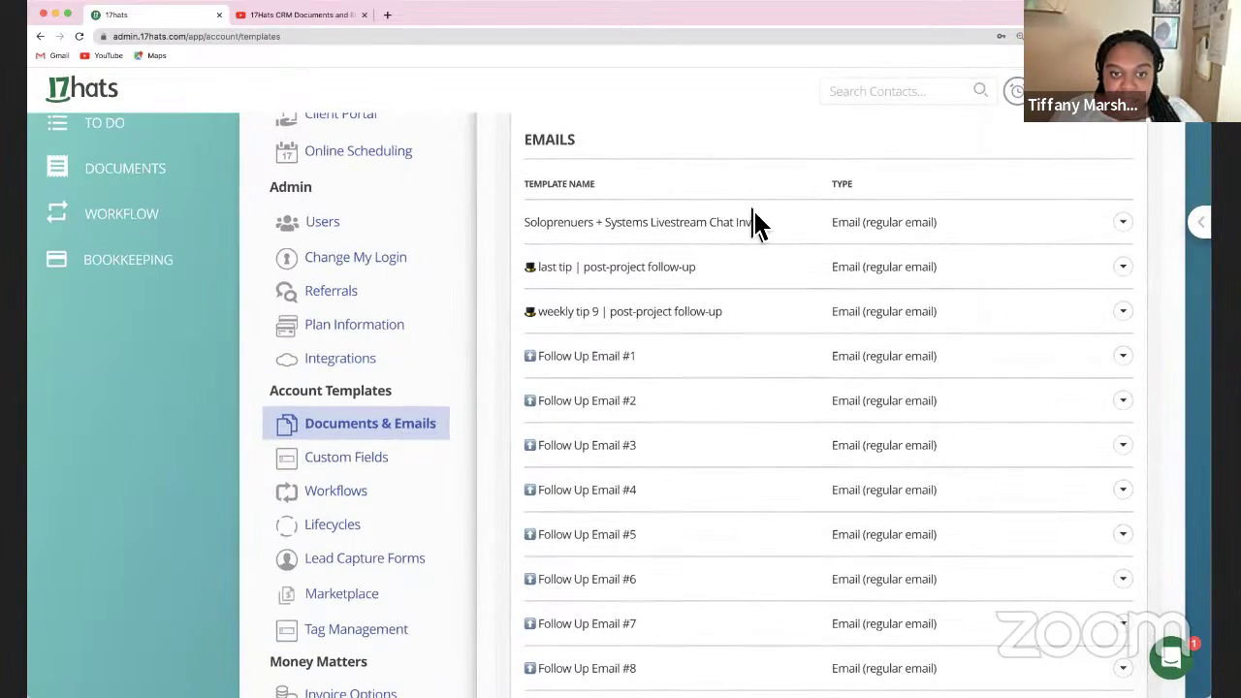
- Look over the follow-up email templates and open Follow Up Email #1 for editing
{"action": "scroll", "coordinate": [755, 223], "scroll_direction": "down", "scroll_amount": 3}
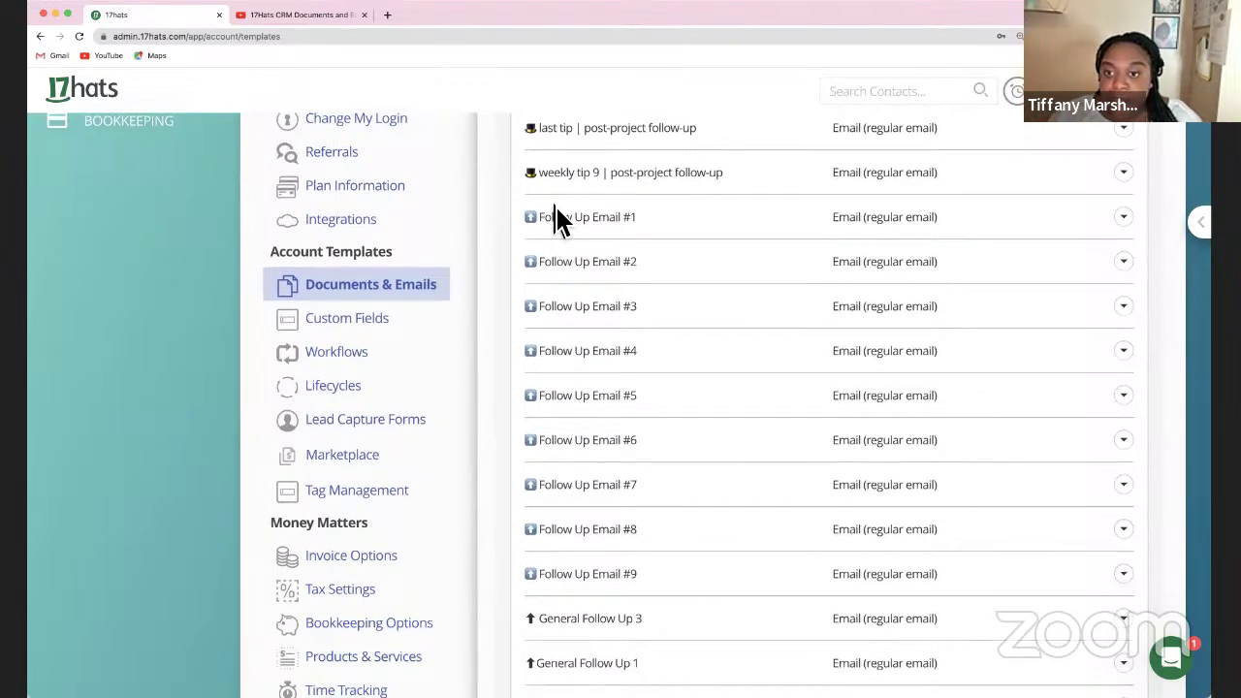
{"action": "scroll", "coordinate": [560, 221], "scroll_direction": "down", "scroll_amount": 5}
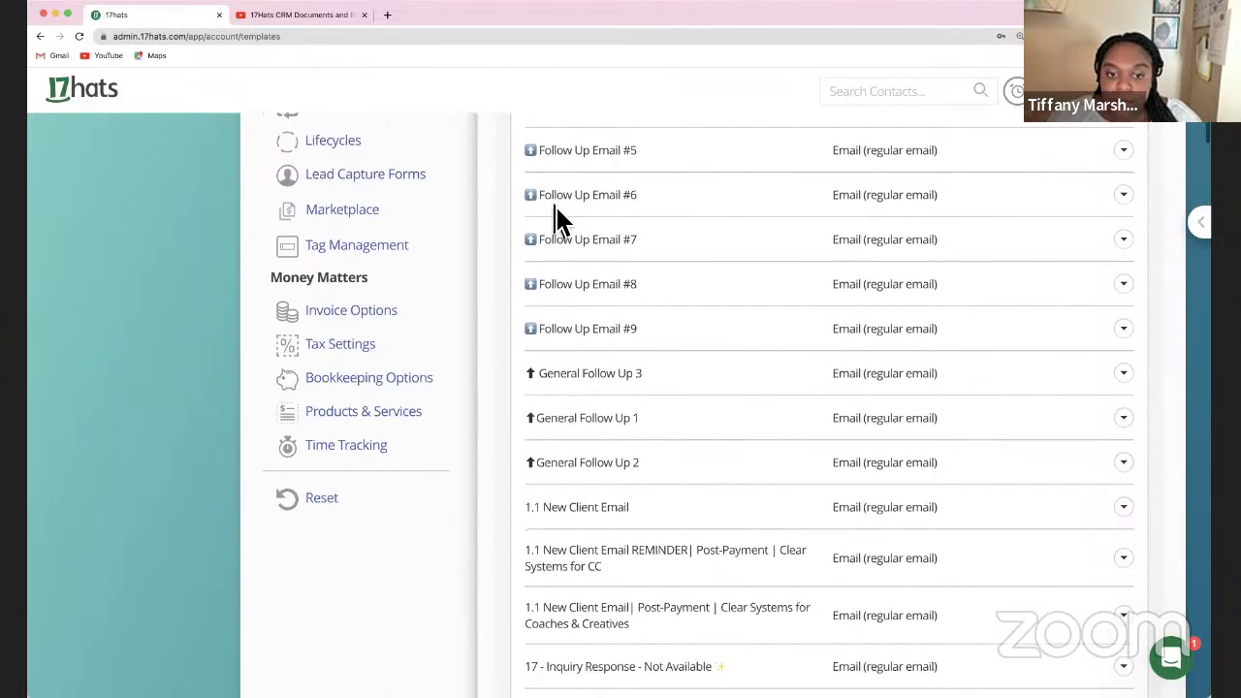
{"action": "scroll", "coordinate": [560, 221], "scroll_direction": "up", "scroll_amount": 3}
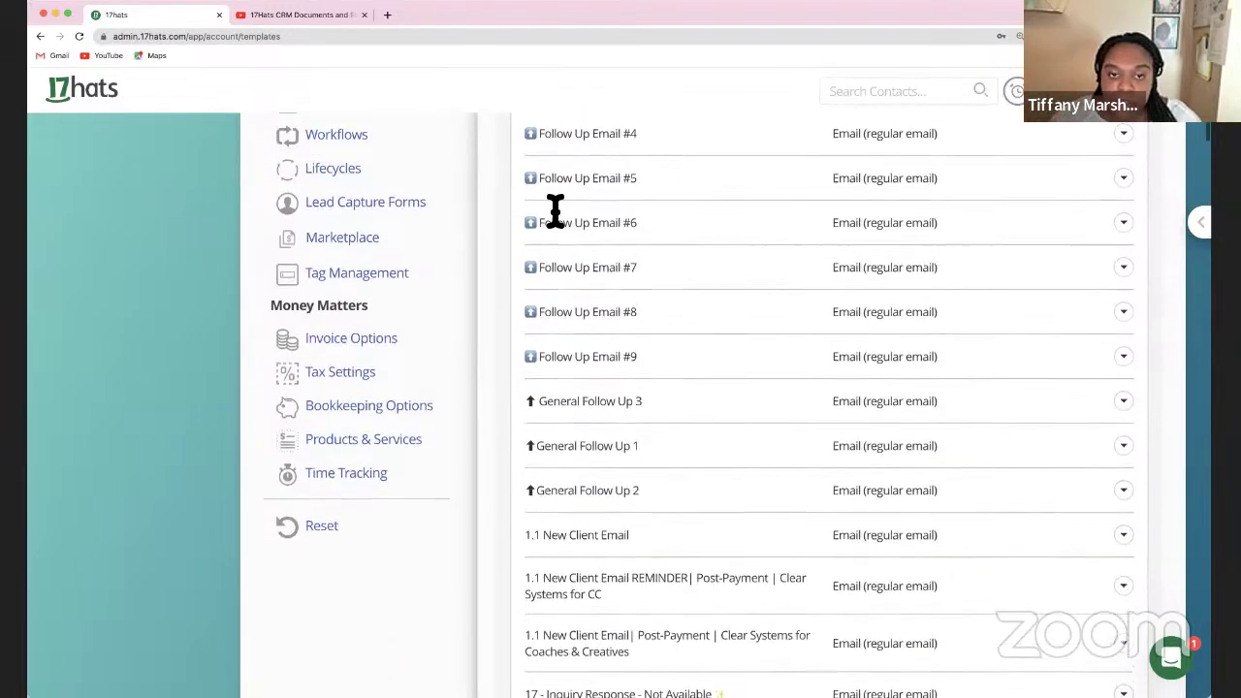
{"action": "scroll", "coordinate": [558, 221], "scroll_direction": "up", "scroll_amount": 3}
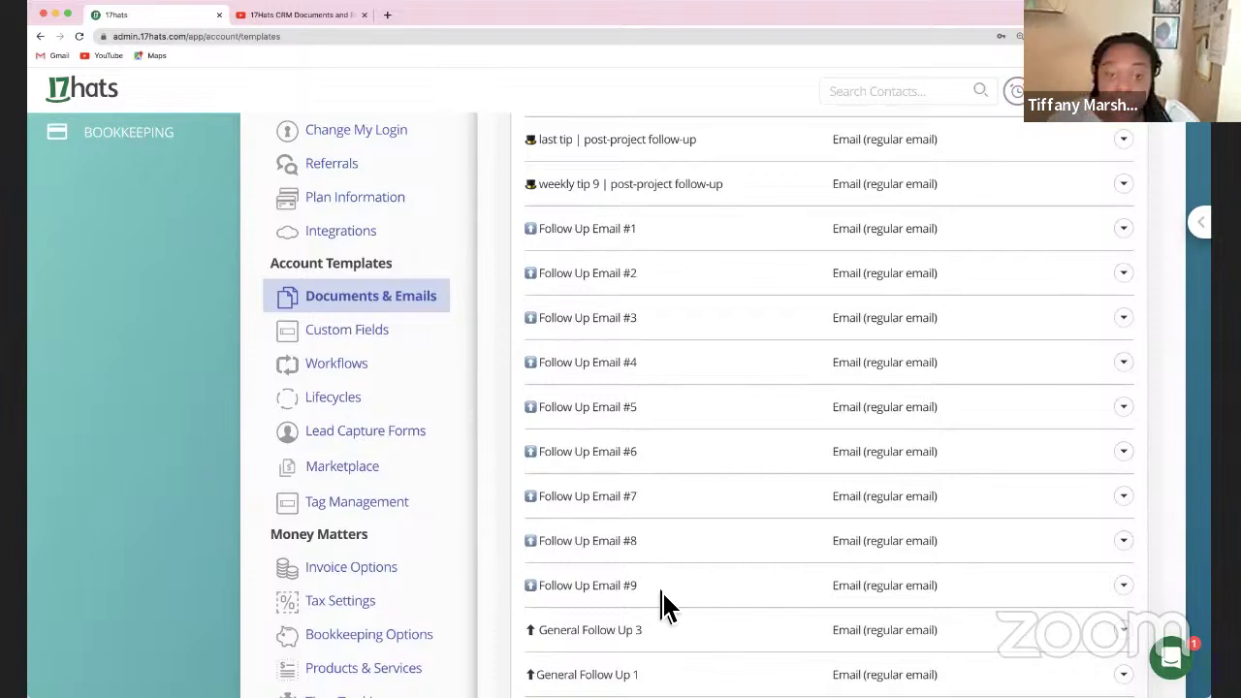
{"action": "left_click", "coordinate": [1124, 232]}
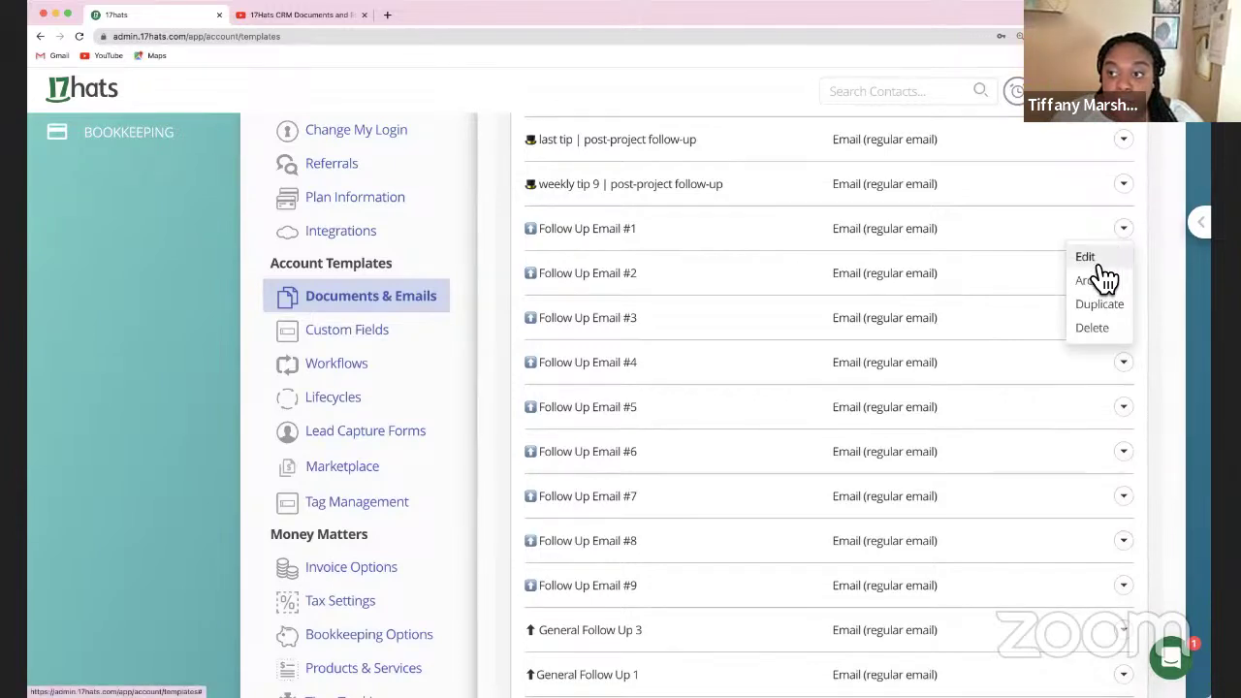
{"action": "left_click", "coordinate": [1088, 258]}
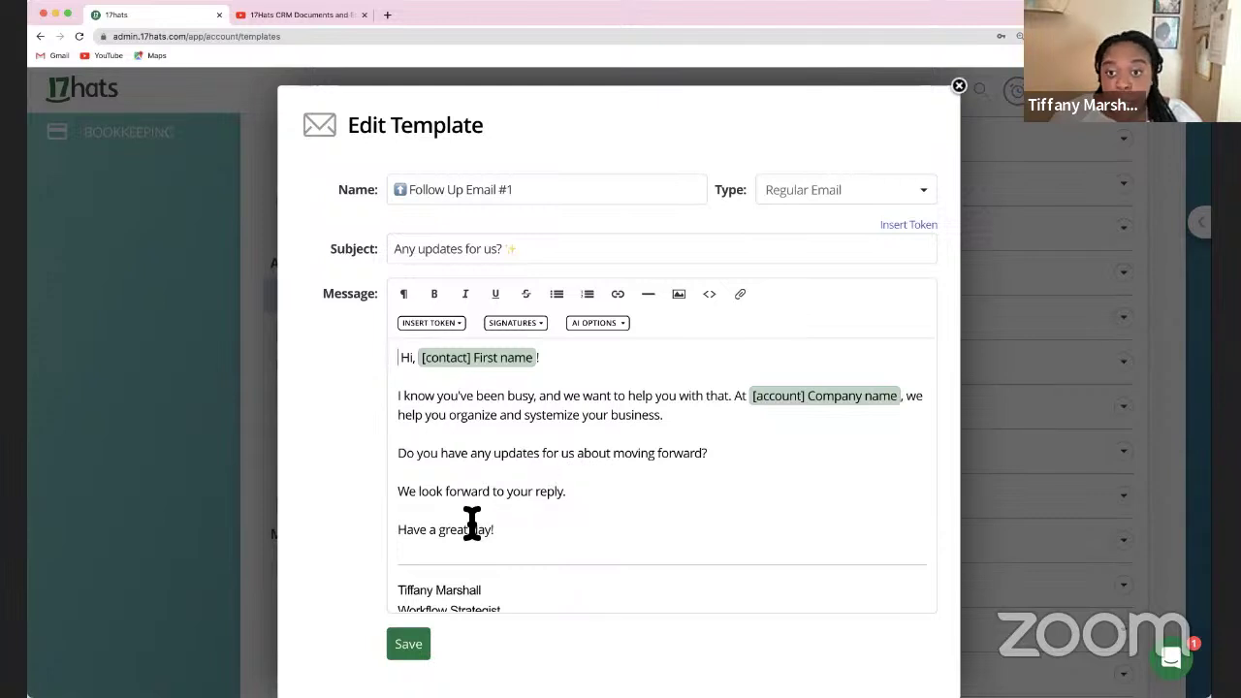
- Examine the AI tone options for the Follow Up Email #1 message, and close the template editor
{"action": "left_click", "coordinate": [422, 652]}
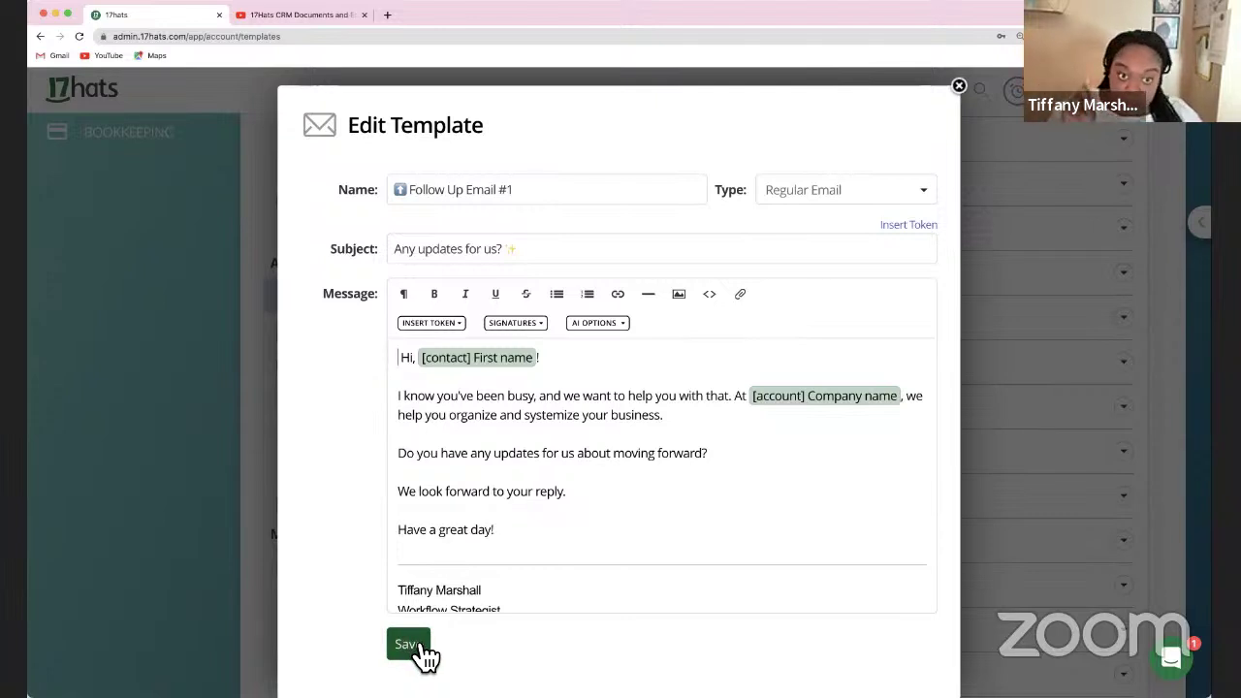
{"action": "scroll", "coordinate": [543, 572], "scroll_direction": "down", "scroll_amount": 1}
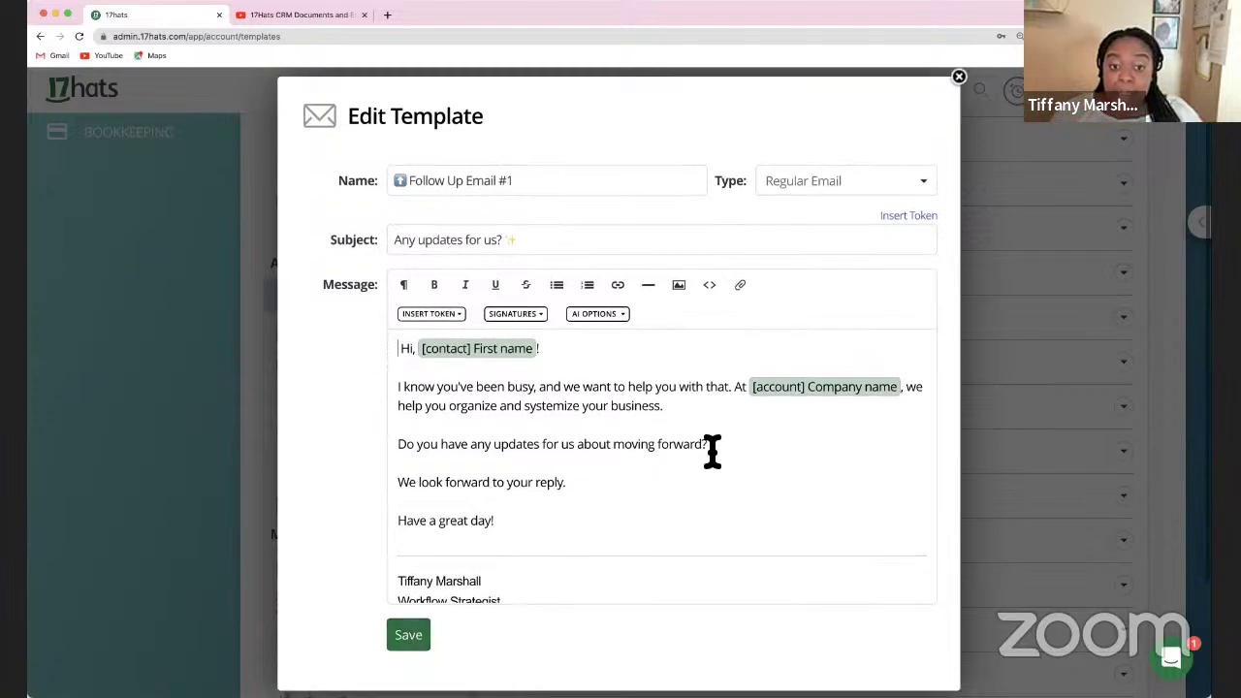
{"action": "left_click", "coordinate": [626, 325]}
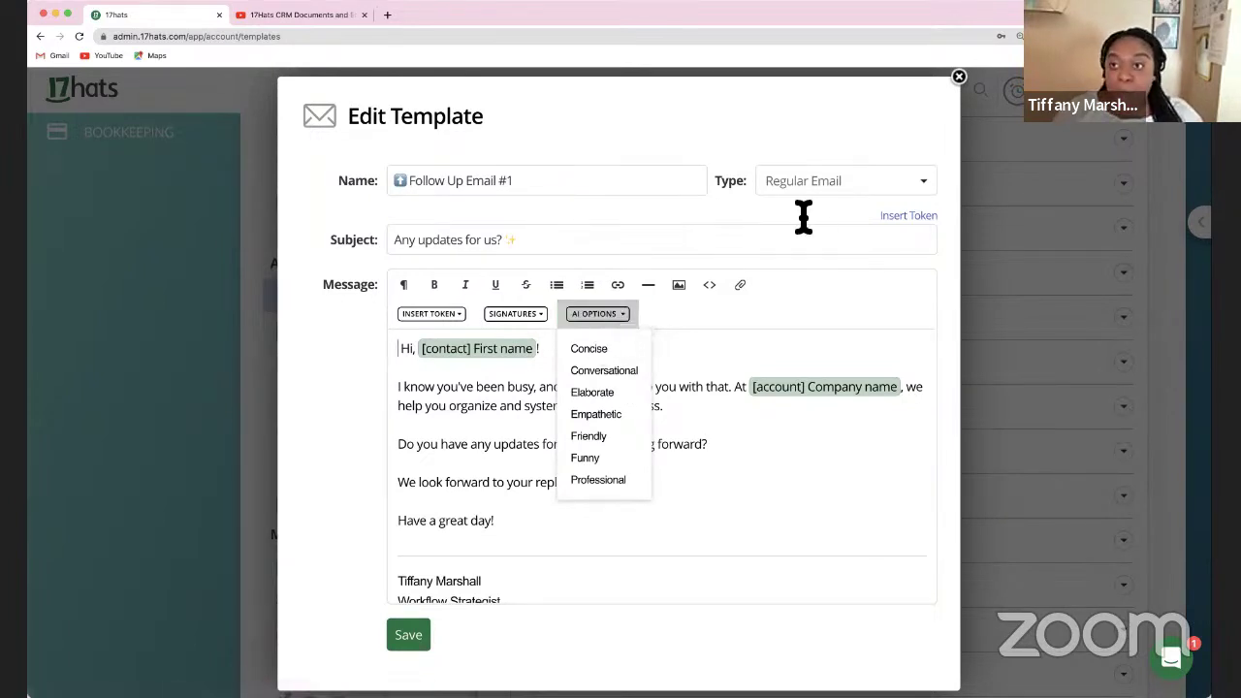
{"action": "left_click", "coordinate": [959, 78]}
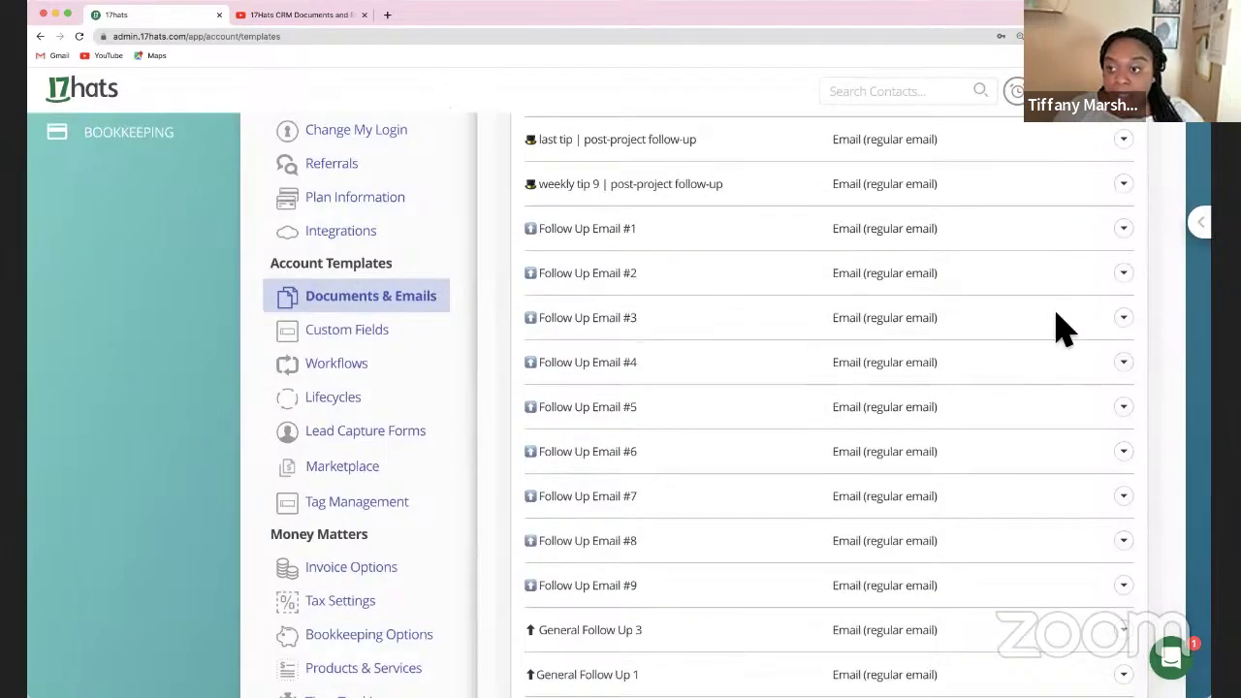
- Open the Follow Up Email #2 template, read its message through to the signature, and close it
{"action": "left_click", "coordinate": [1124, 275]}
{"action": "left_click", "coordinate": [1085, 302]}
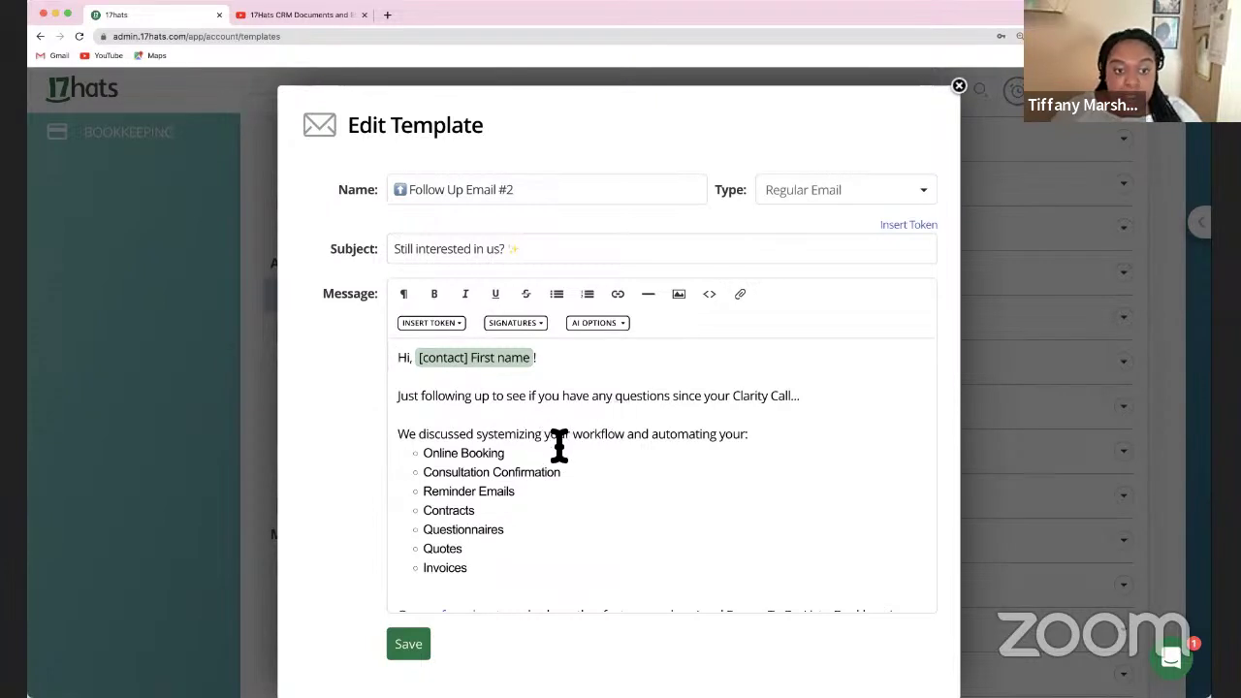
{"action": "scroll", "coordinate": [559, 445], "scroll_direction": "down", "scroll_amount": 2}
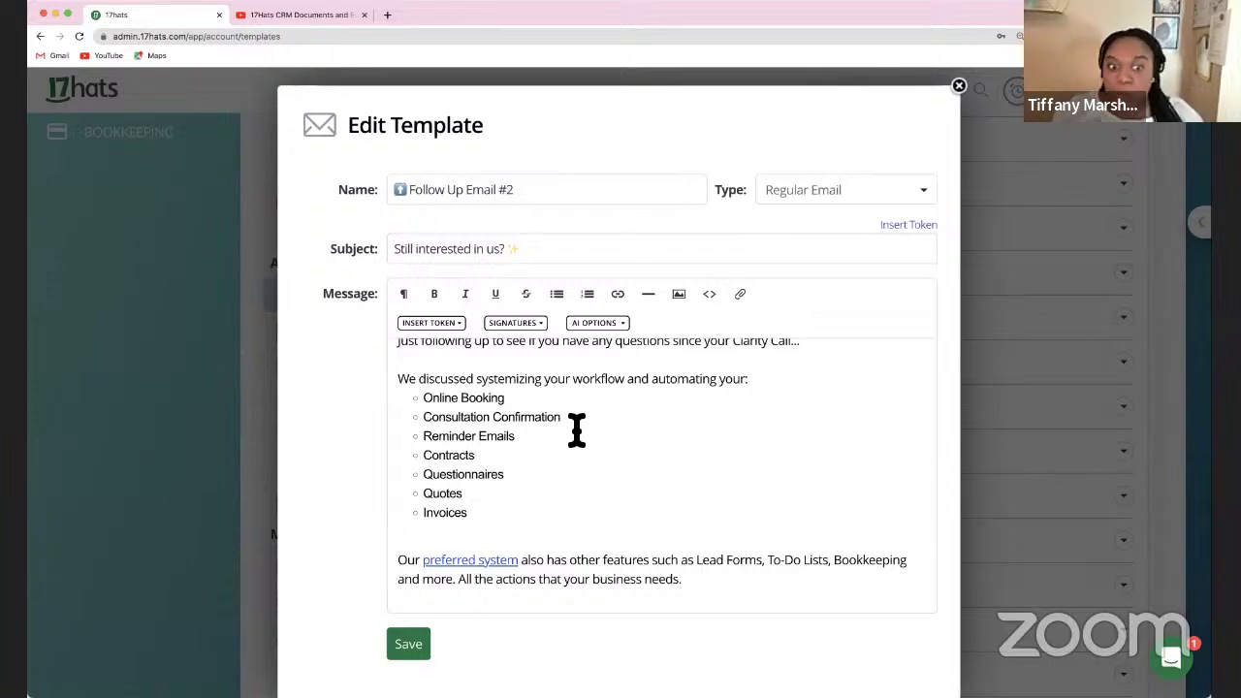
{"action": "scroll", "coordinate": [575, 429], "scroll_direction": "down", "scroll_amount": 3}
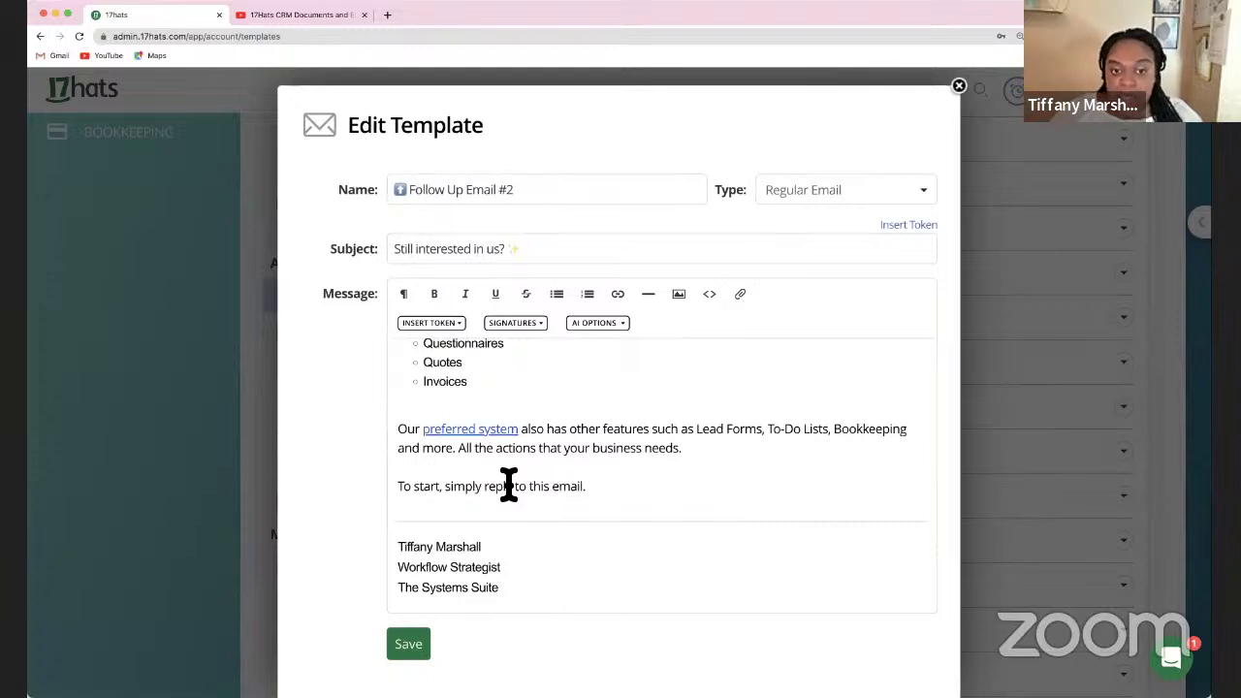
{"action": "scroll", "coordinate": [509, 485], "scroll_direction": "up", "scroll_amount": 3}
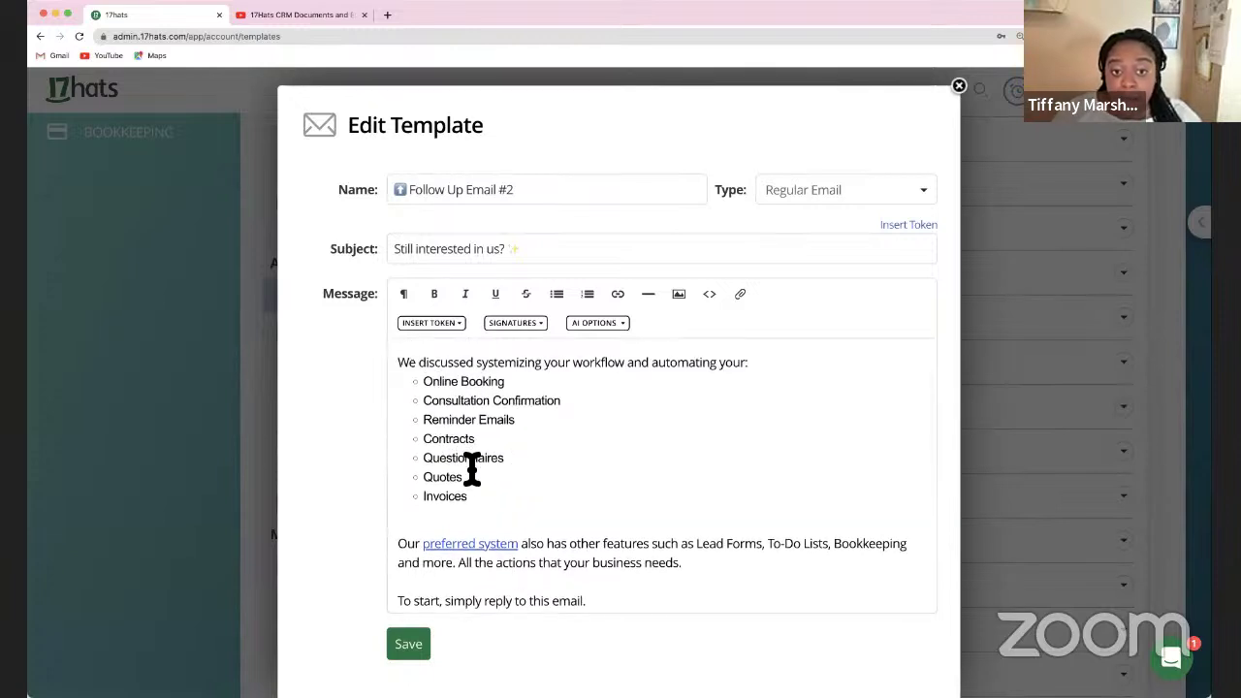
{"action": "scroll", "coordinate": [472, 469], "scroll_direction": "down", "scroll_amount": 3}
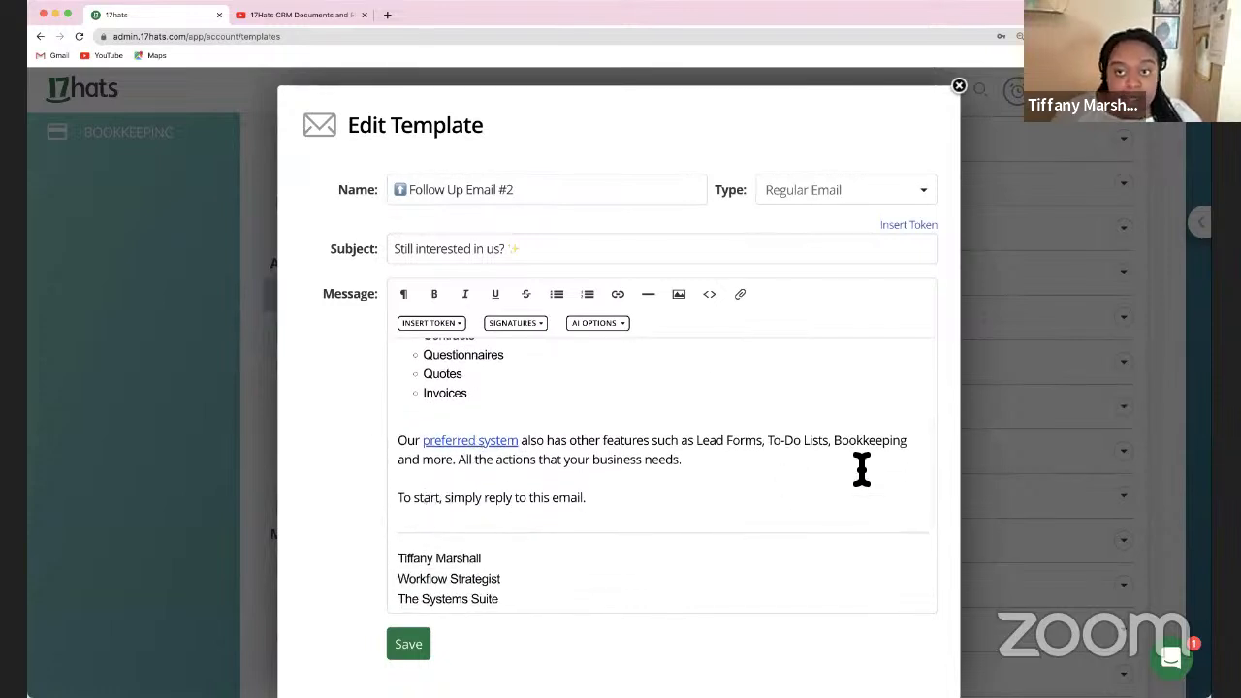
{"action": "left_click", "coordinate": [959, 88]}
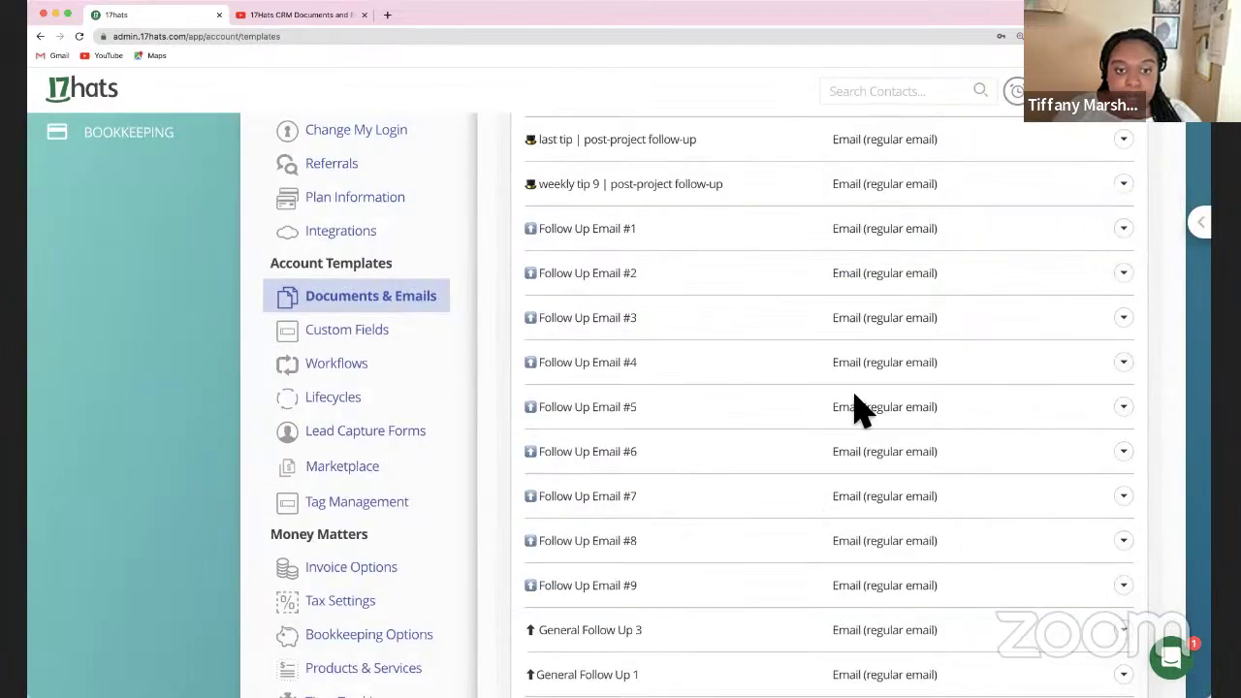
- Display the actions available for the Follow Up Email #3 template and dismiss them
{"action": "left_click", "coordinate": [1124, 318]}
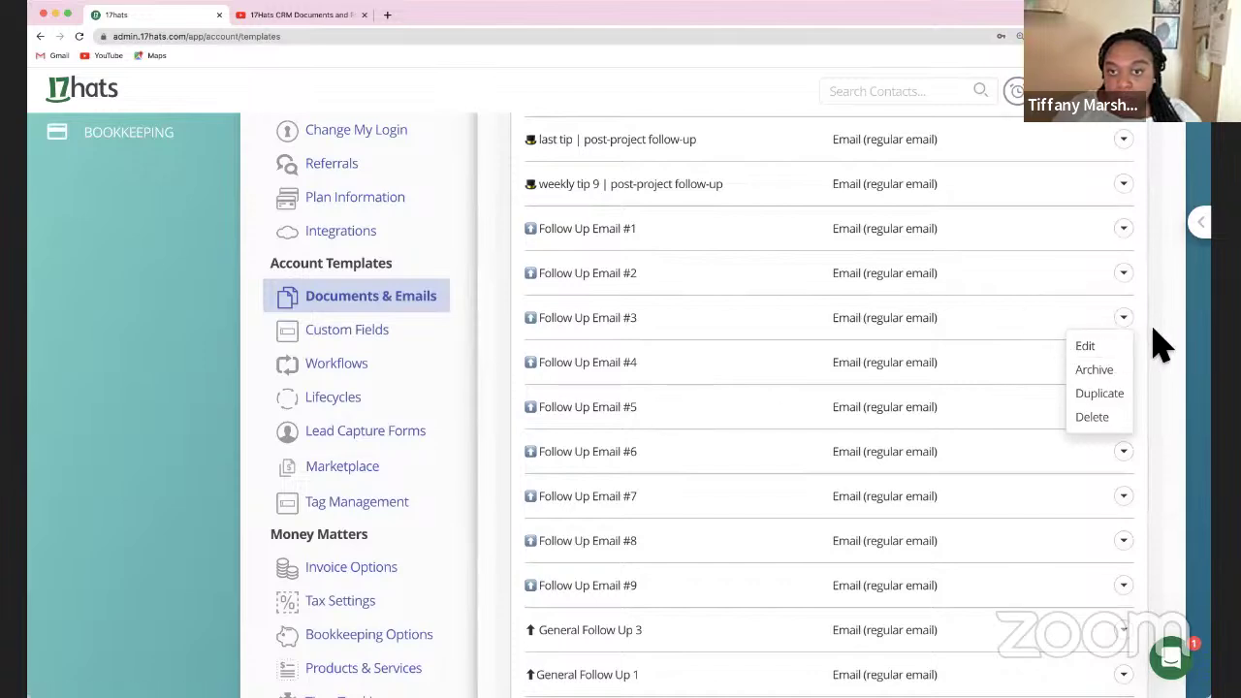
{"action": "left_click", "coordinate": [1160, 344]}
- Find the 1.1 New Client Email template below the general follow-ups and open it for editing
{"action": "scroll", "coordinate": [684, 400], "scroll_direction": "down", "scroll_amount": 1}
{"action": "scroll", "coordinate": [690, 399], "scroll_direction": "down", "scroll_amount": 1}
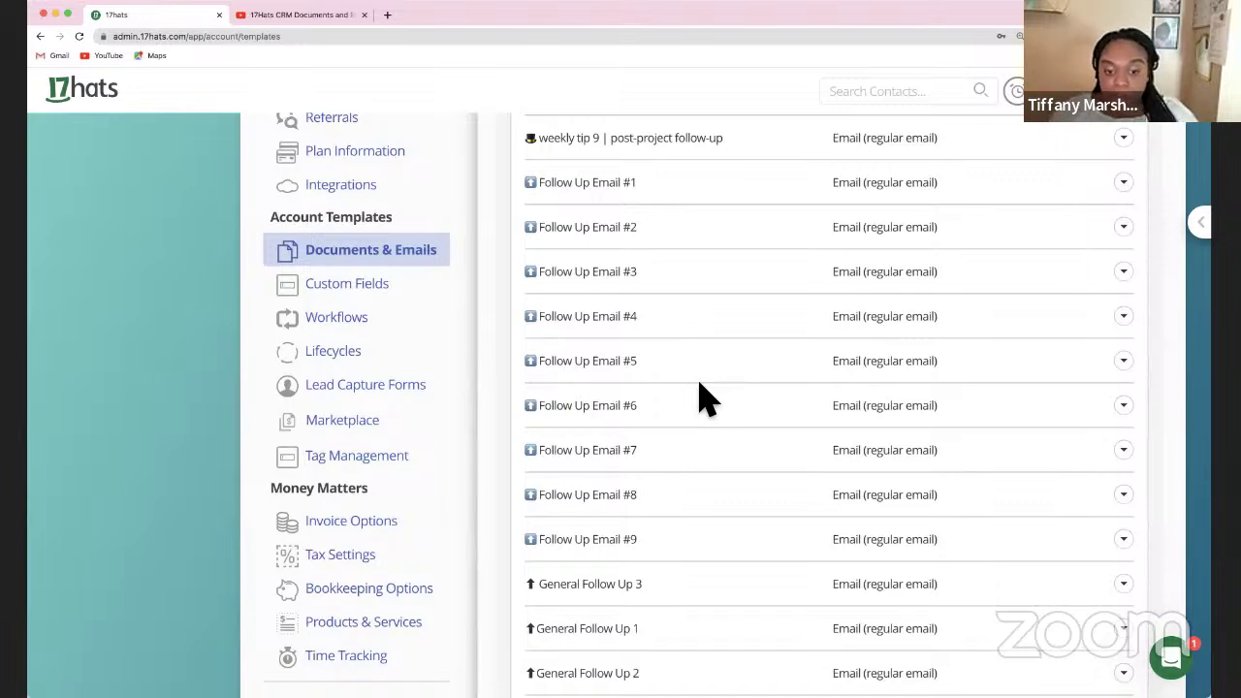
{"action": "scroll", "coordinate": [702, 398], "scroll_direction": "down", "scroll_amount": 9}
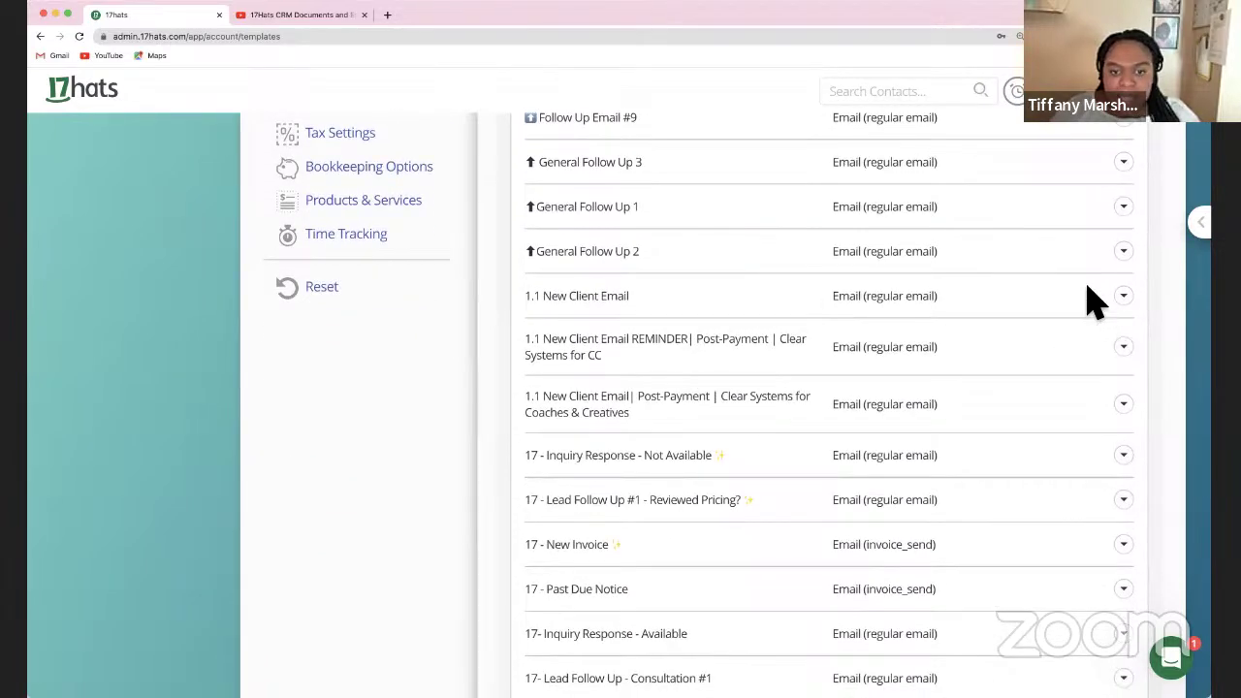
{"action": "left_click", "coordinate": [1123, 298]}
{"action": "left_click", "coordinate": [1120, 324]}
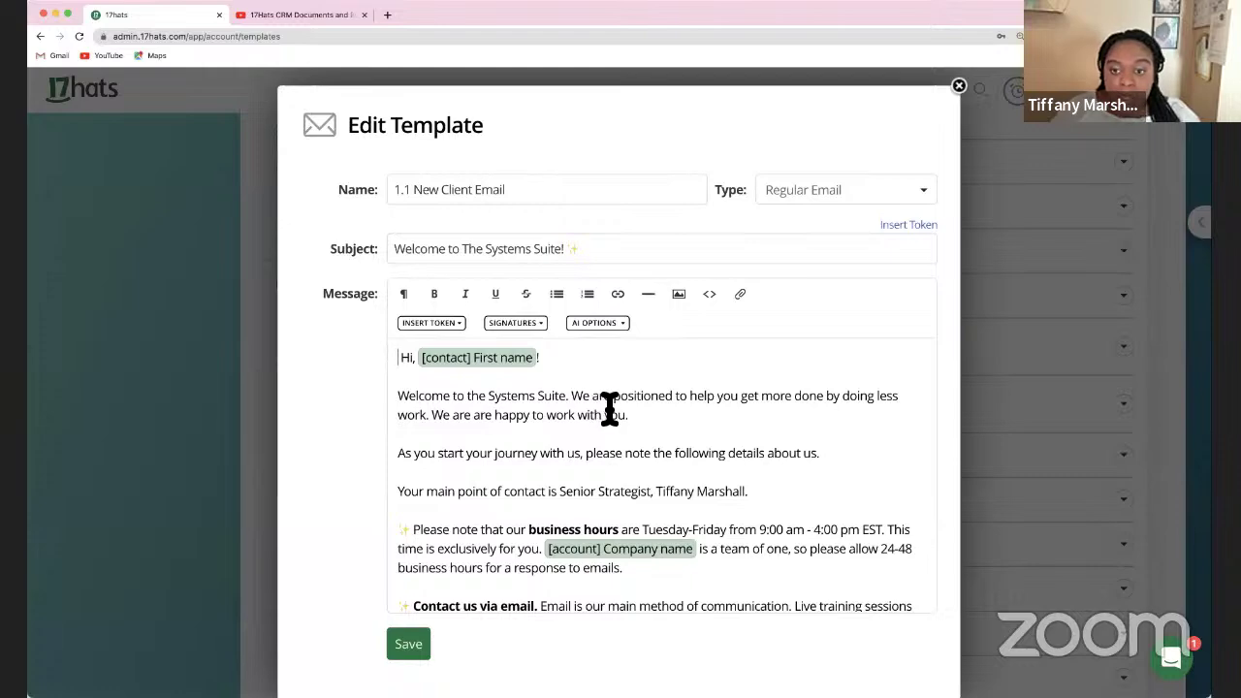
- Read the new client welcome message from the business hours through the next steps to the sign-off, and close the template
{"action": "scroll", "coordinate": [634, 414], "scroll_direction": "down", "scroll_amount": 4}
{"action": "scroll", "coordinate": [634, 415], "scroll_direction": "up", "scroll_amount": 1}
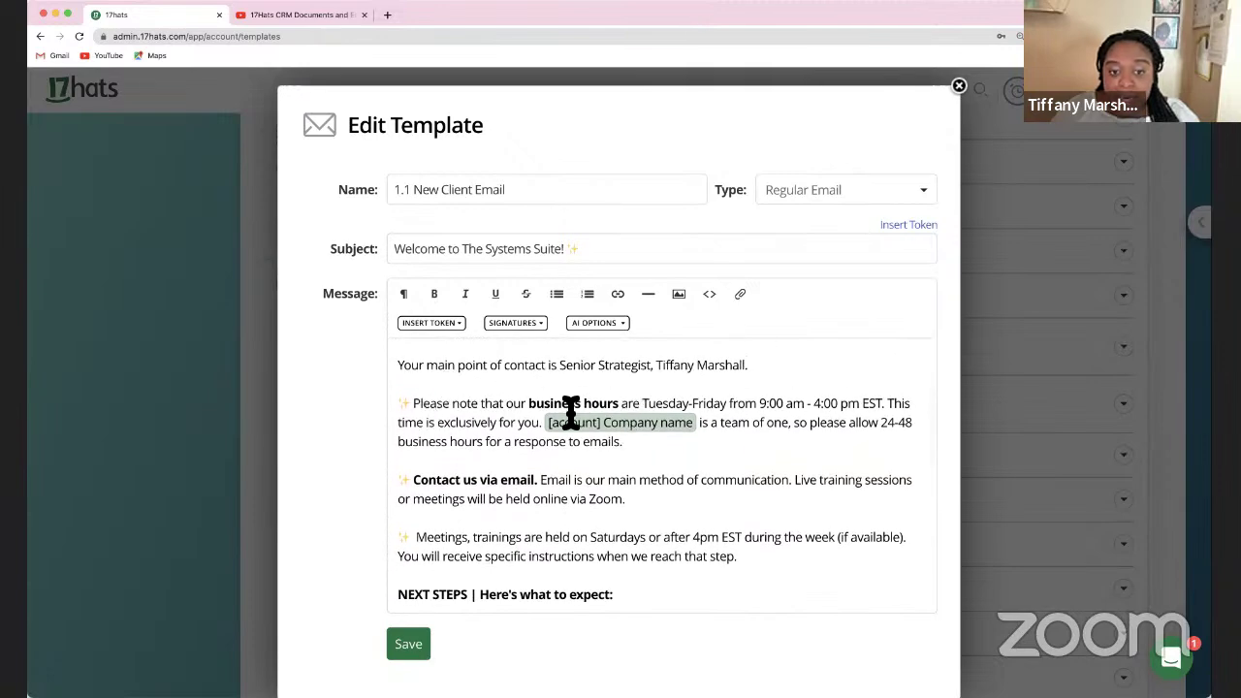
{"action": "scroll", "coordinate": [572, 413], "scroll_direction": "down", "scroll_amount": 1}
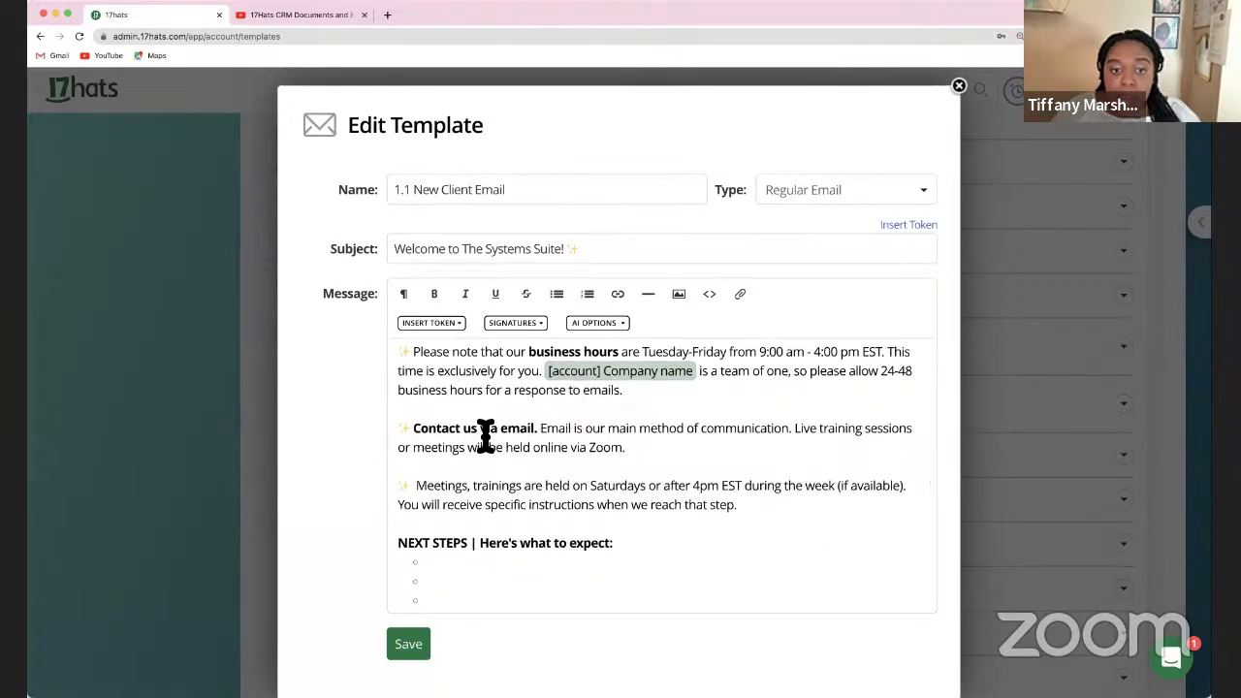
{"action": "scroll", "coordinate": [485, 435], "scroll_direction": "down", "scroll_amount": 1}
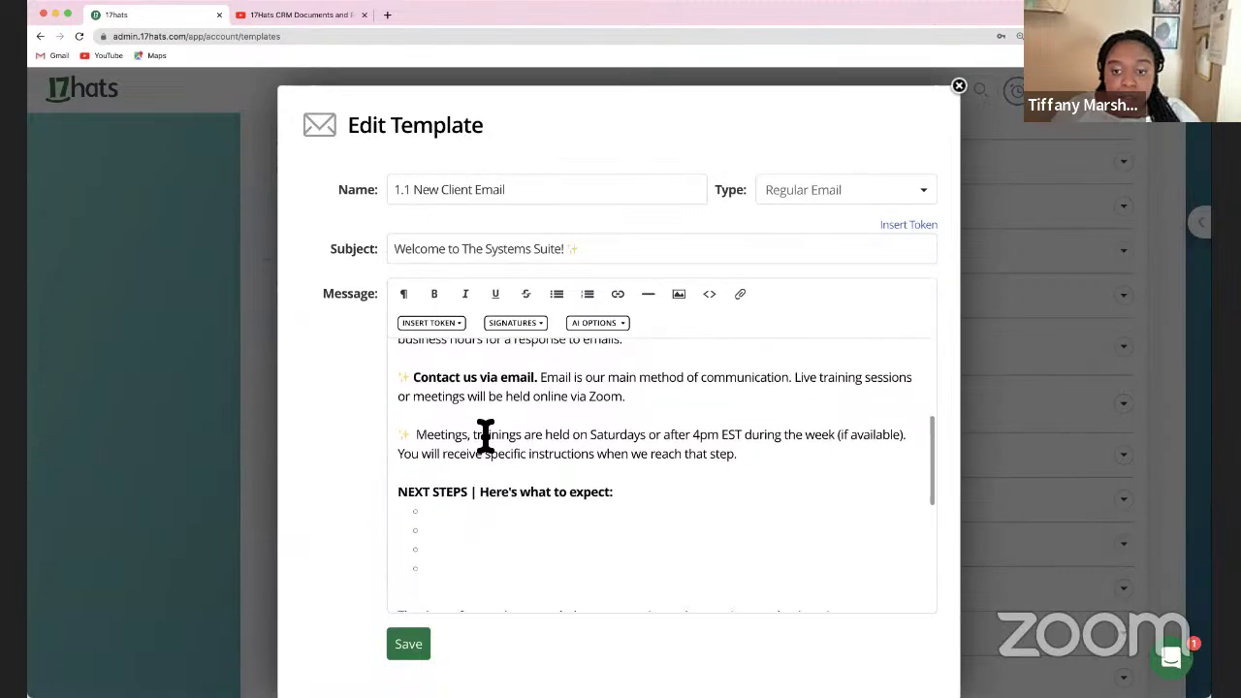
{"action": "scroll", "coordinate": [484, 434], "scroll_direction": "up", "scroll_amount": 2}
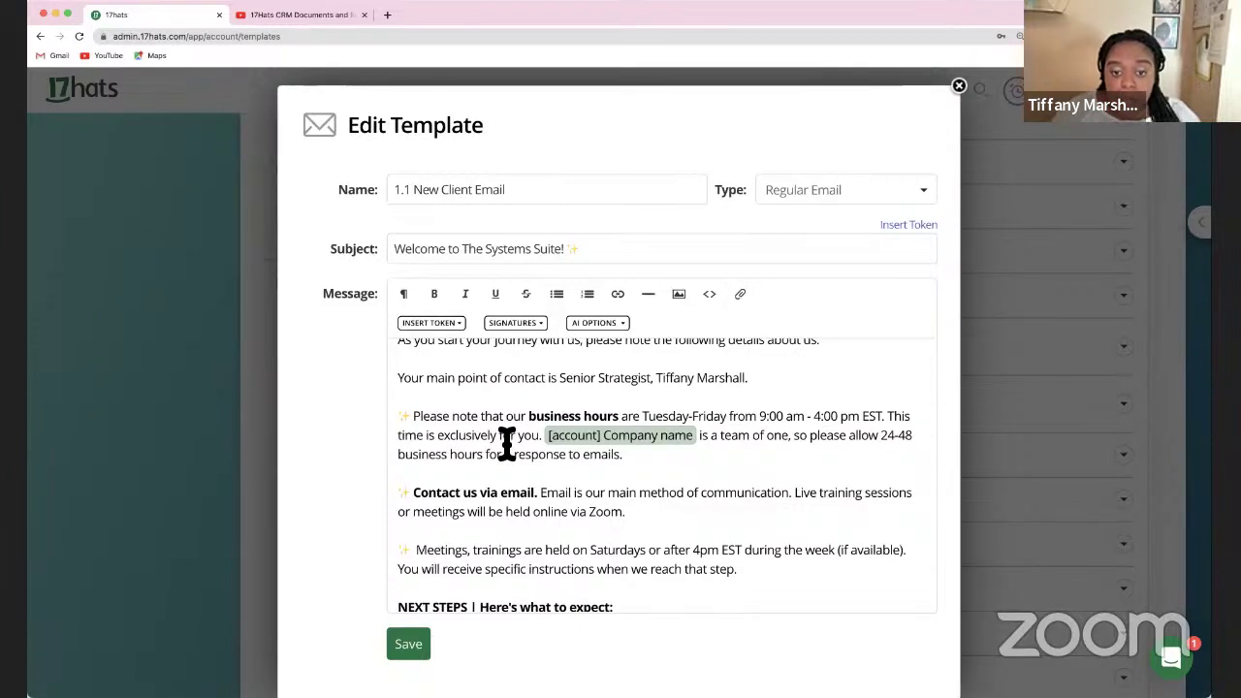
{"action": "scroll", "coordinate": [506, 442], "scroll_direction": "down", "scroll_amount": 5}
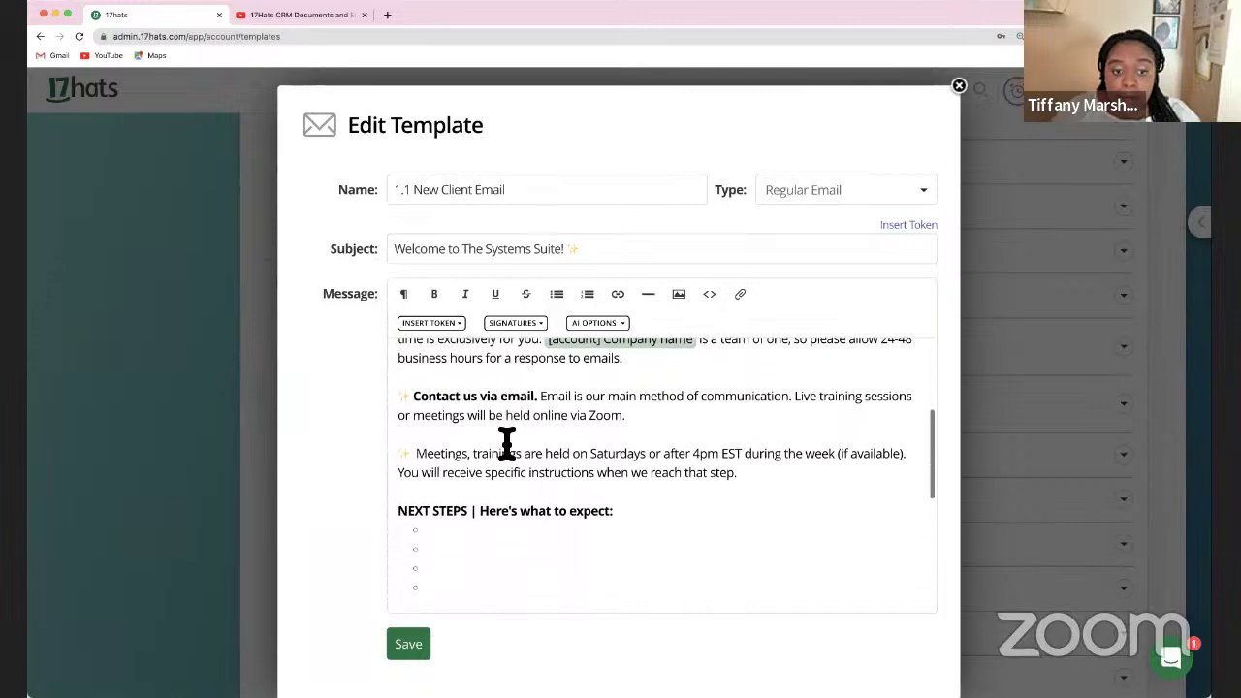
{"action": "scroll", "coordinate": [506, 442], "scroll_direction": "down", "scroll_amount": 4}
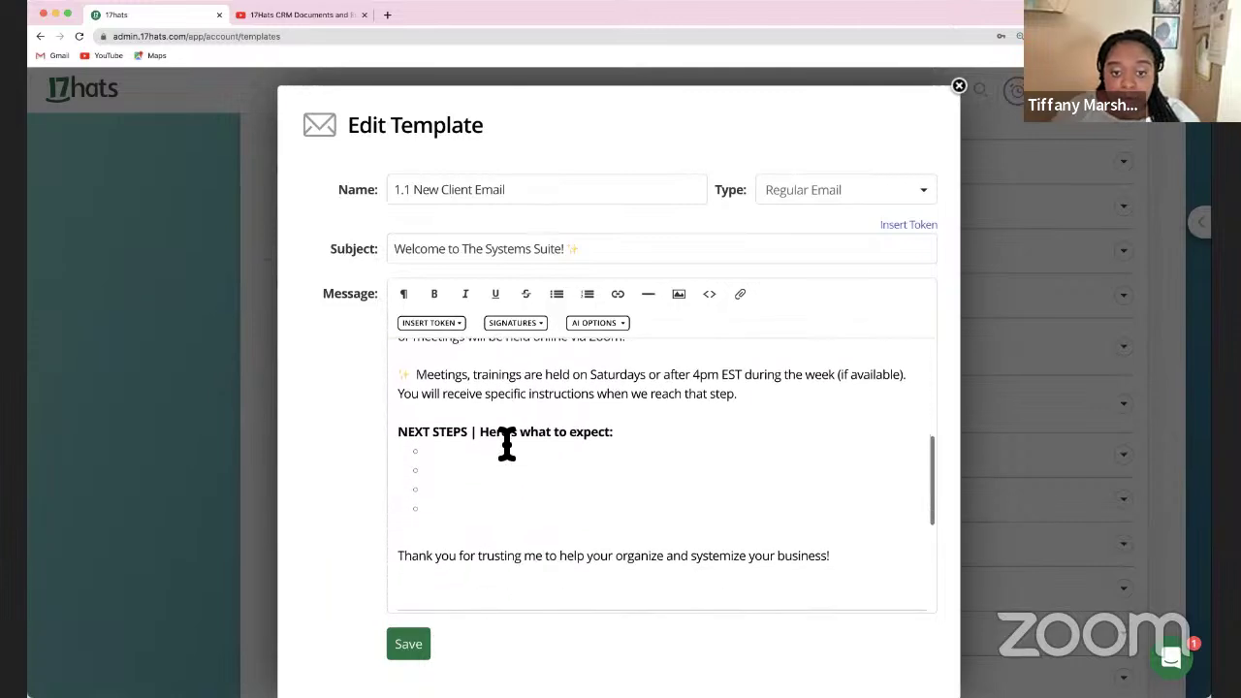
{"action": "scroll", "coordinate": [507, 443], "scroll_direction": "down", "scroll_amount": 2}
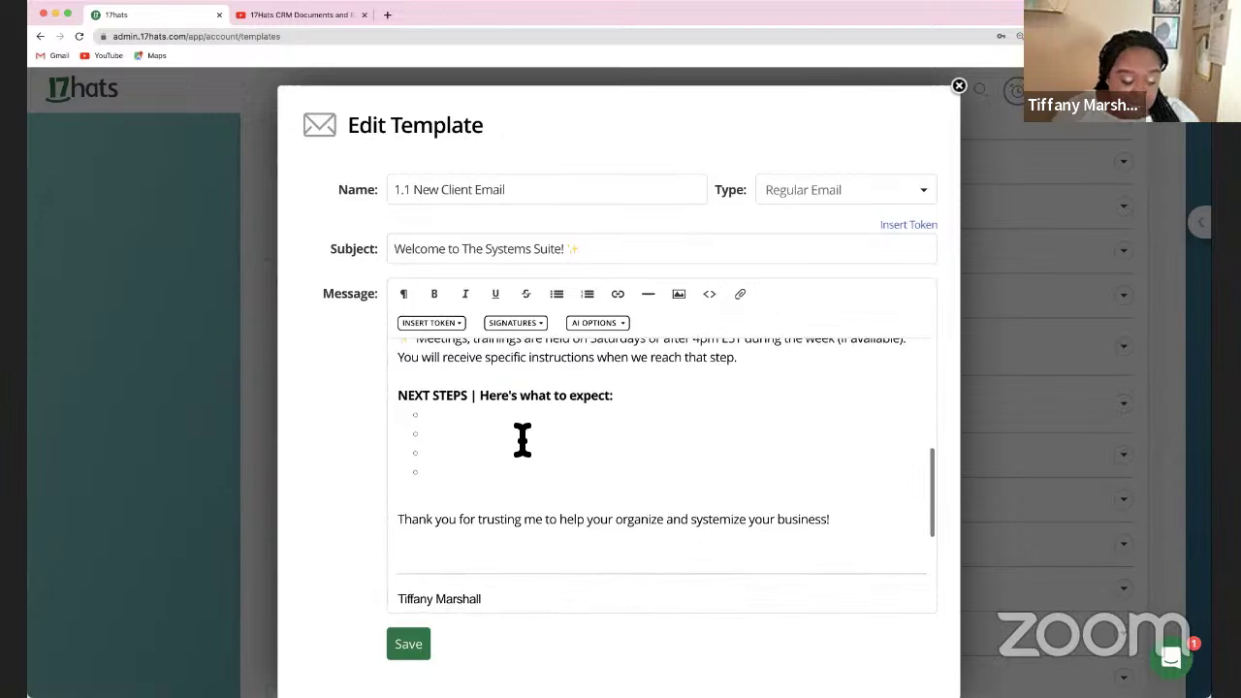
{"action": "scroll", "coordinate": [509, 441], "scroll_direction": "down", "scroll_amount": 1}
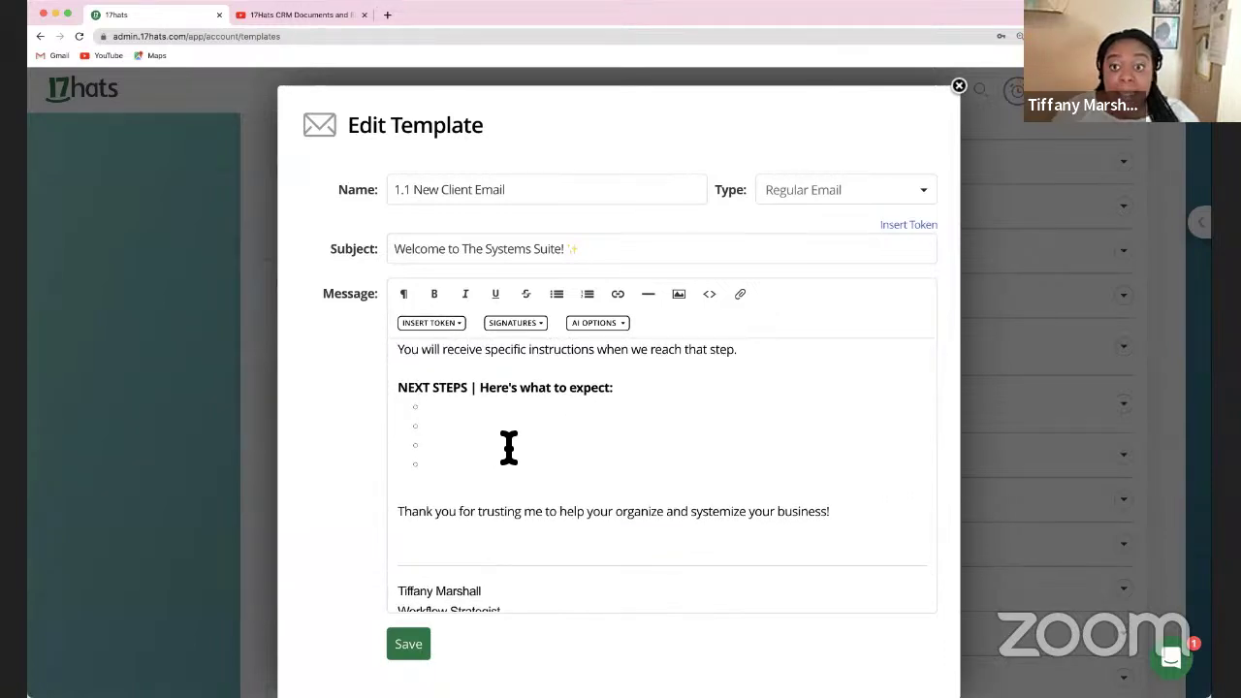
{"action": "left_click", "coordinate": [958, 87]}
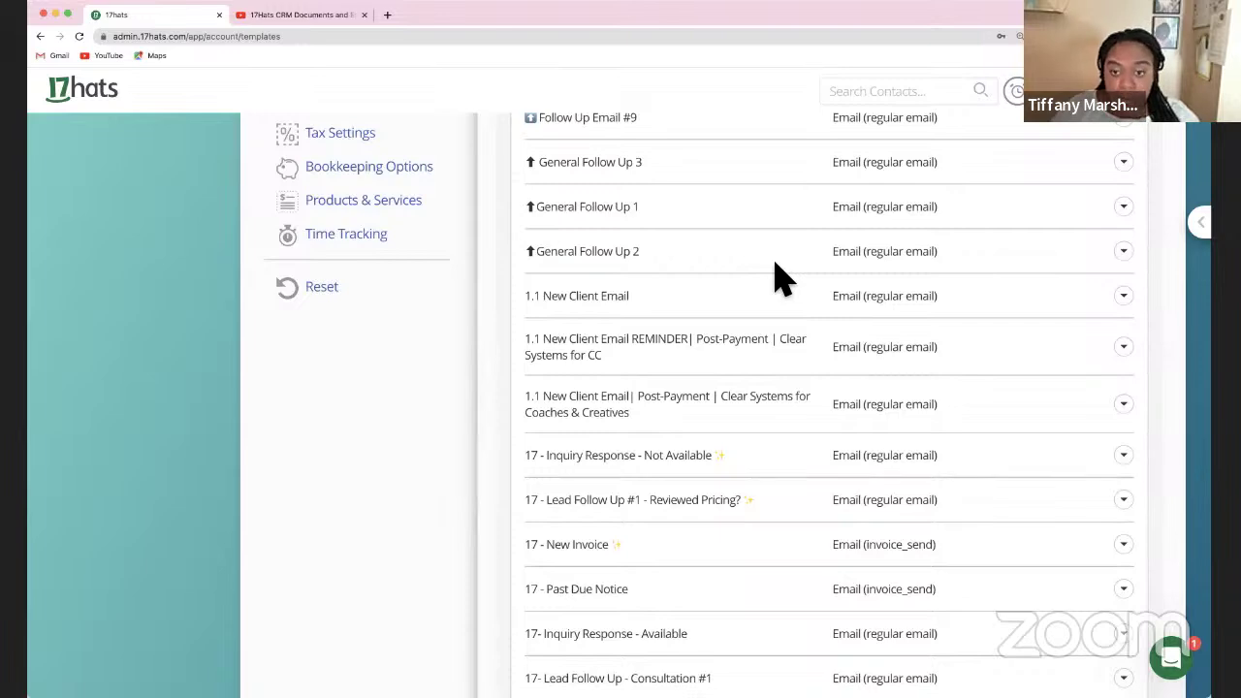
- Open the "17Hats Review is today!" scheduling email template, look over its message, and close it
{"action": "scroll", "coordinate": [780, 279], "scroll_direction": "down", "scroll_amount": 5}
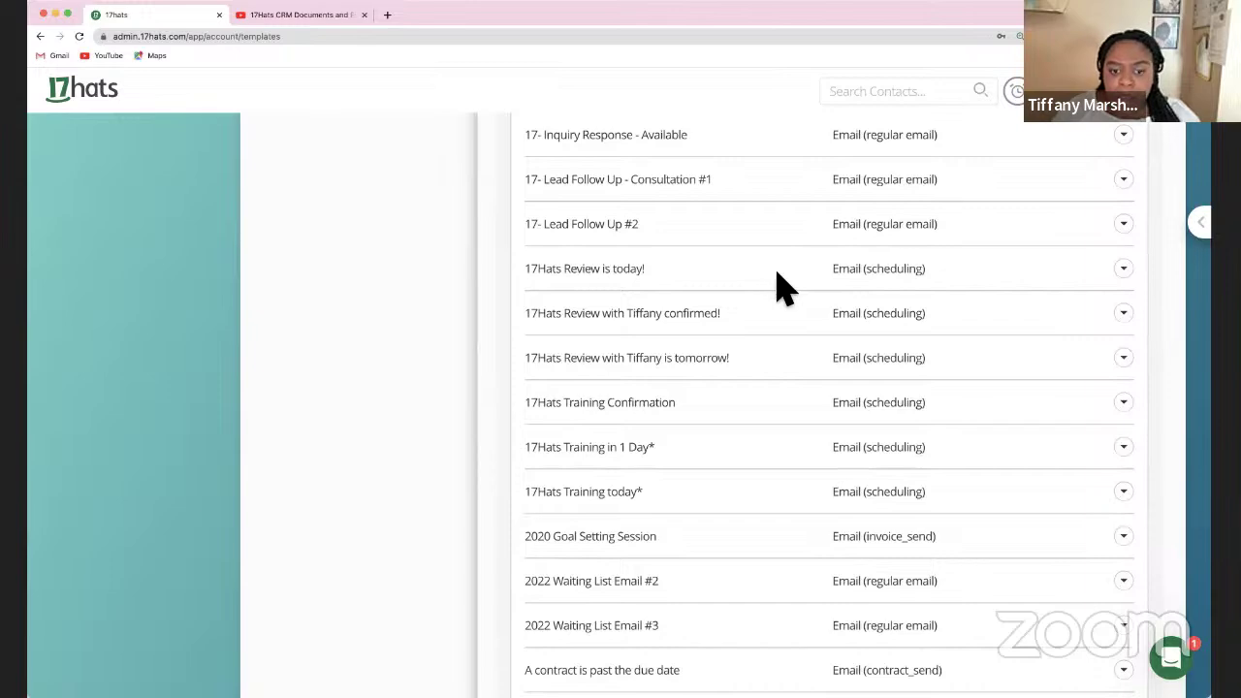
{"action": "scroll", "coordinate": [795, 288], "scroll_direction": "up", "scroll_amount": 1}
{"action": "scroll", "coordinate": [795, 288], "scroll_direction": "down", "scroll_amount": 3}
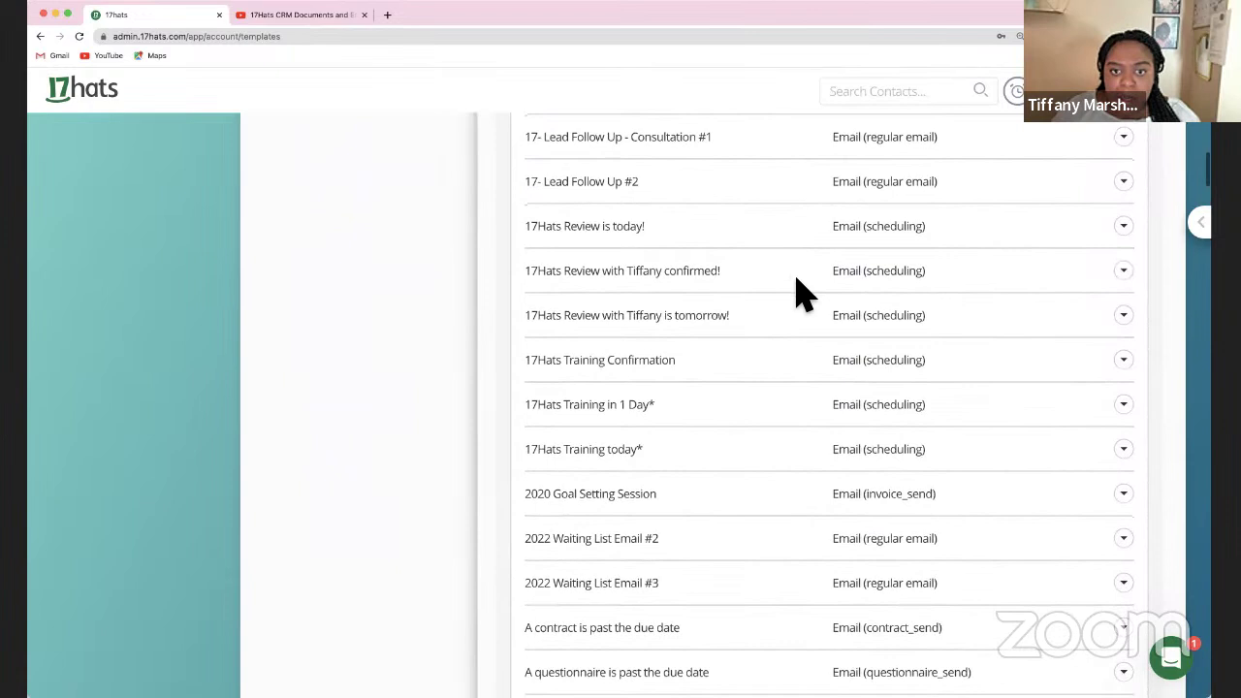
{"action": "scroll", "coordinate": [811, 279], "scroll_direction": "up", "scroll_amount": 1}
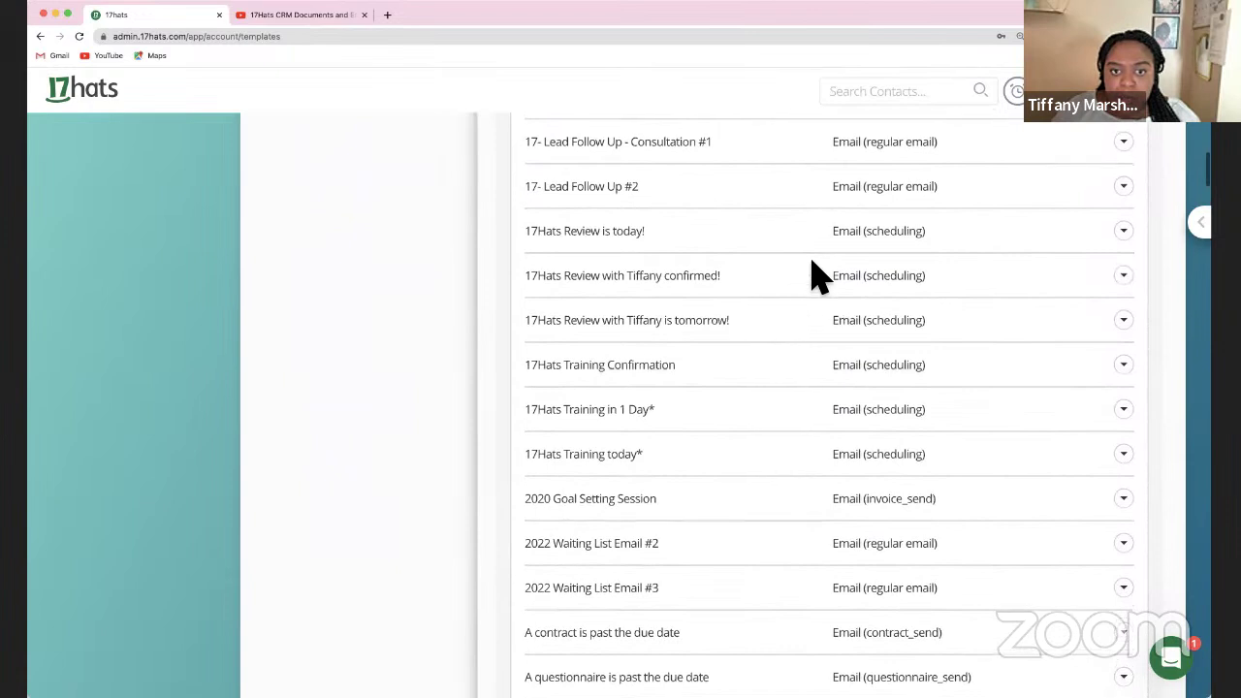
{"action": "left_click", "coordinate": [1122, 233]}
{"action": "left_click", "coordinate": [1105, 259]}
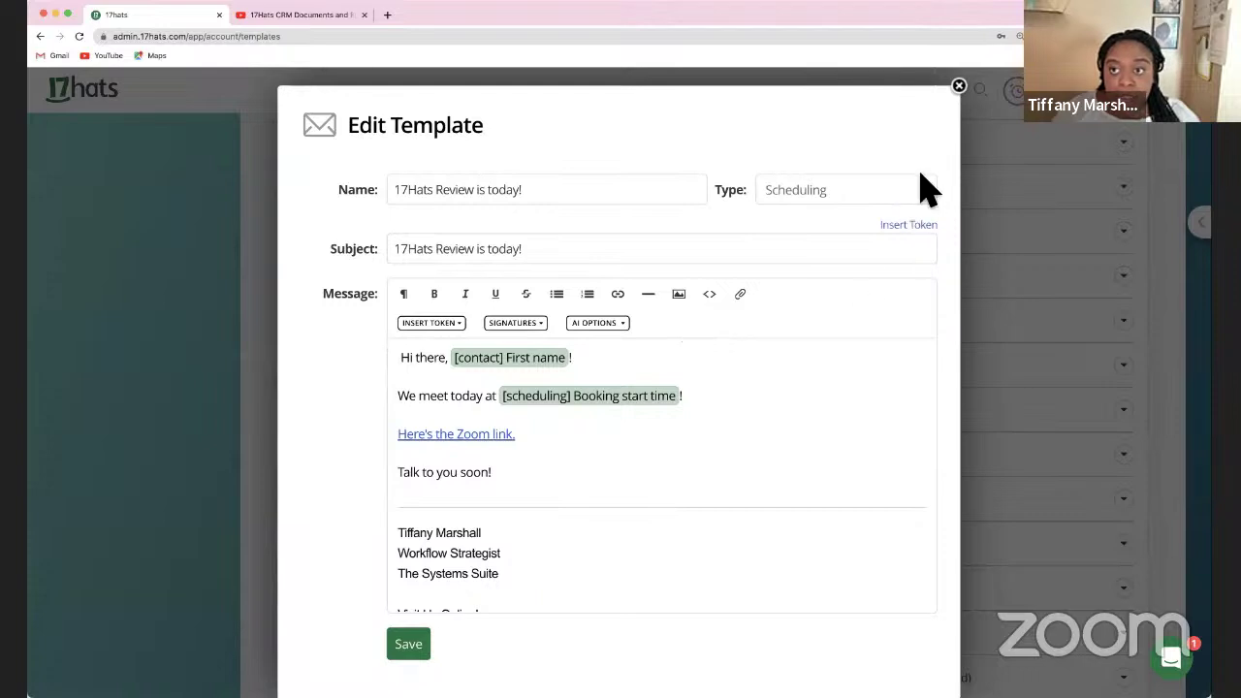
{"action": "left_click", "coordinate": [960, 88]}
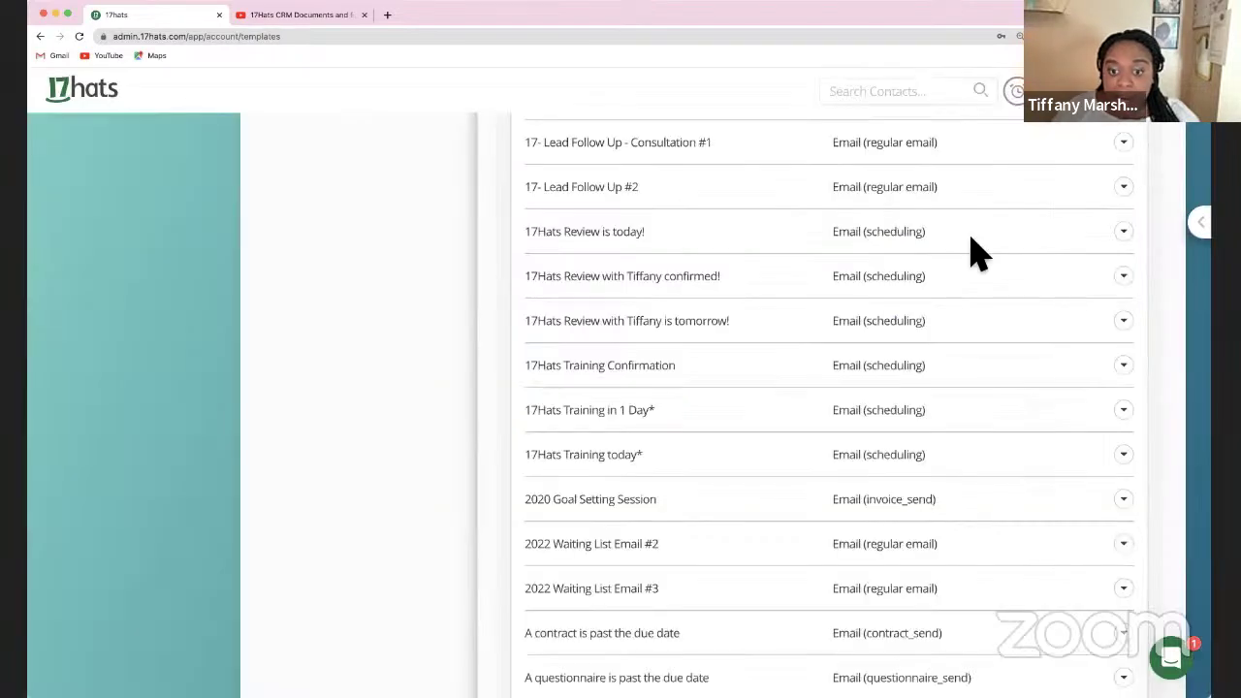
- Browse past the overdue-document email templates and open the special invite questionnaire email for editing
{"action": "scroll", "coordinate": [974, 254], "scroll_direction": "down", "scroll_amount": 4}
{"action": "scroll", "coordinate": [974, 254], "scroll_direction": "down", "scroll_amount": 6}
{"action": "scroll", "coordinate": [974, 254], "scroll_direction": "down", "scroll_amount": 2}
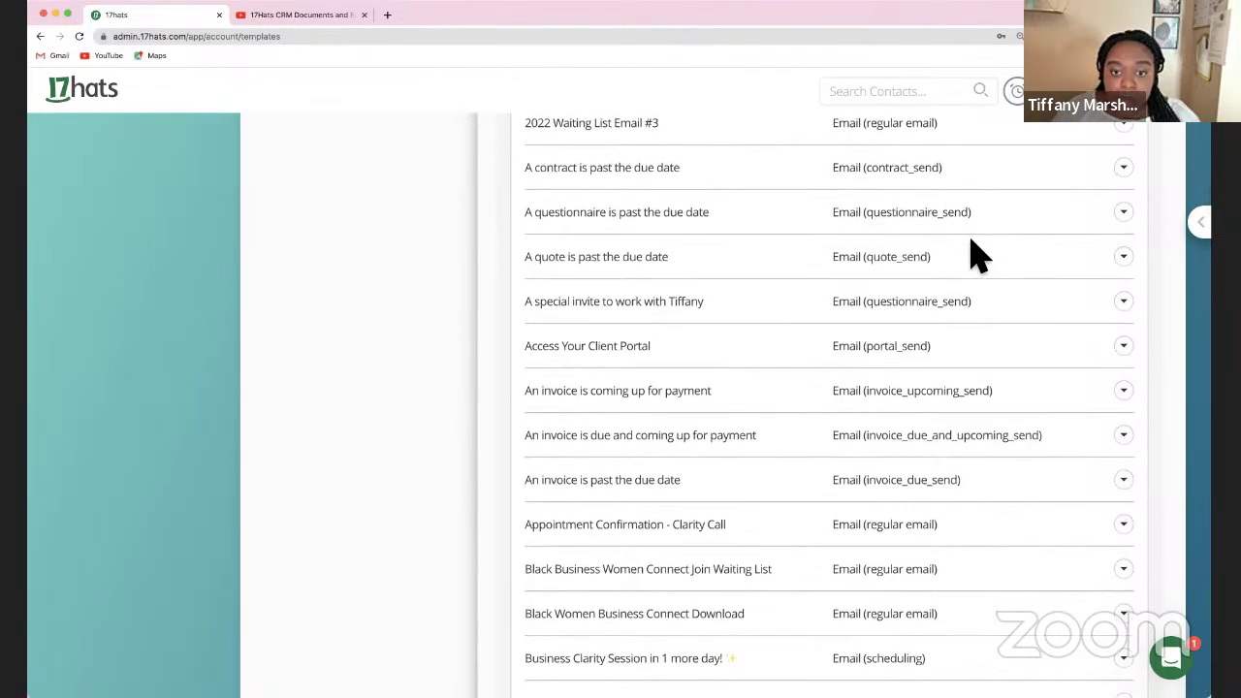
{"action": "scroll", "coordinate": [974, 254], "scroll_direction": "down", "scroll_amount": 1}
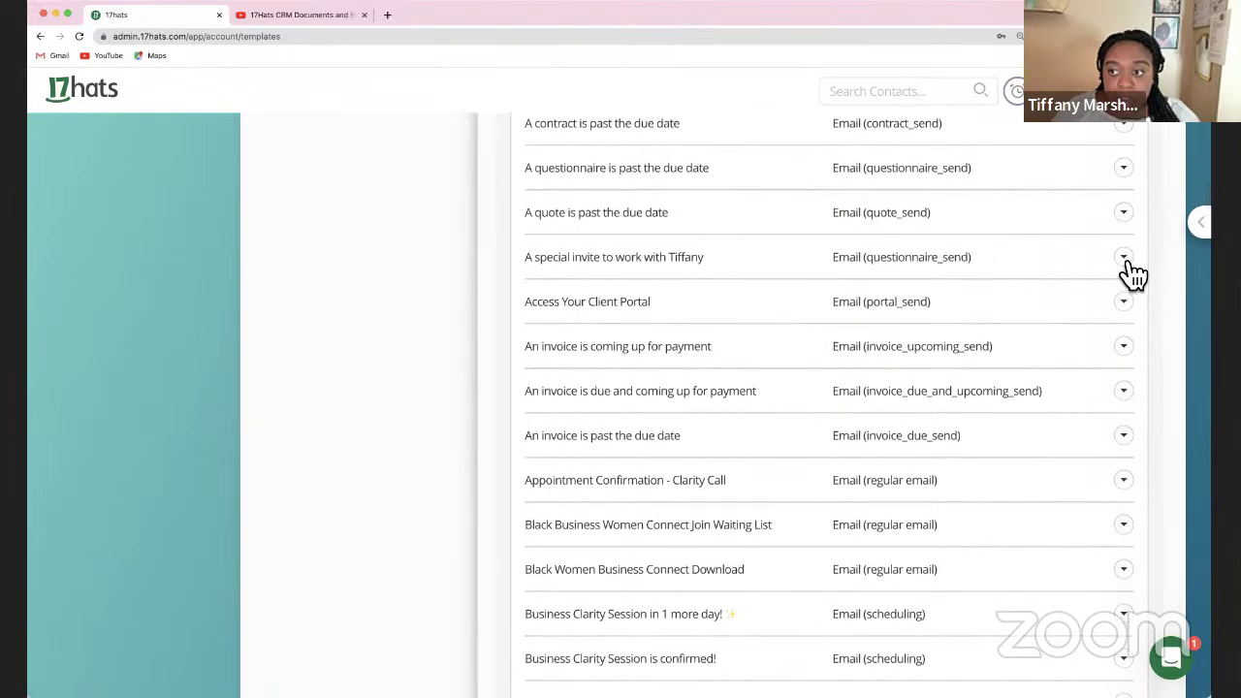
{"action": "left_click", "coordinate": [1125, 262]}
{"action": "left_click", "coordinate": [1112, 287]}
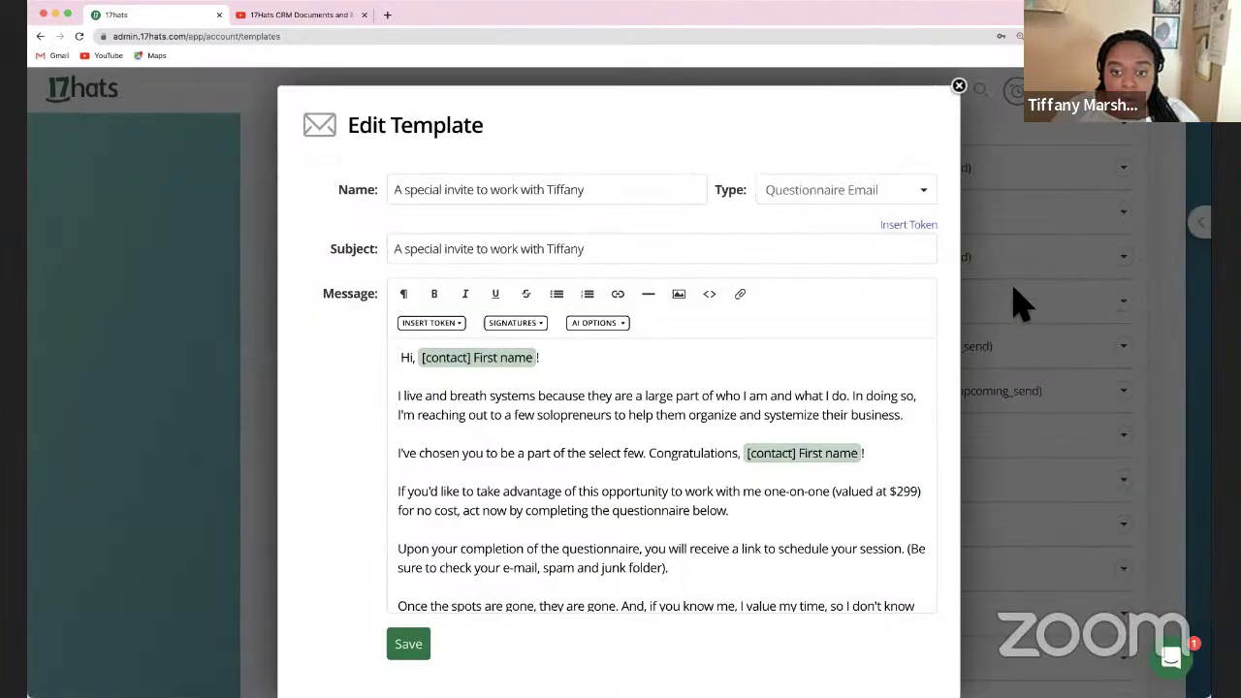
- Read the special invite message through to its postscript and signature, and close the template
{"action": "scroll", "coordinate": [736, 393], "scroll_direction": "down", "scroll_amount": 1}
{"action": "scroll", "coordinate": [736, 392], "scroll_direction": "down", "scroll_amount": 6}
{"action": "scroll", "coordinate": [736, 393], "scroll_direction": "down", "scroll_amount": 3}
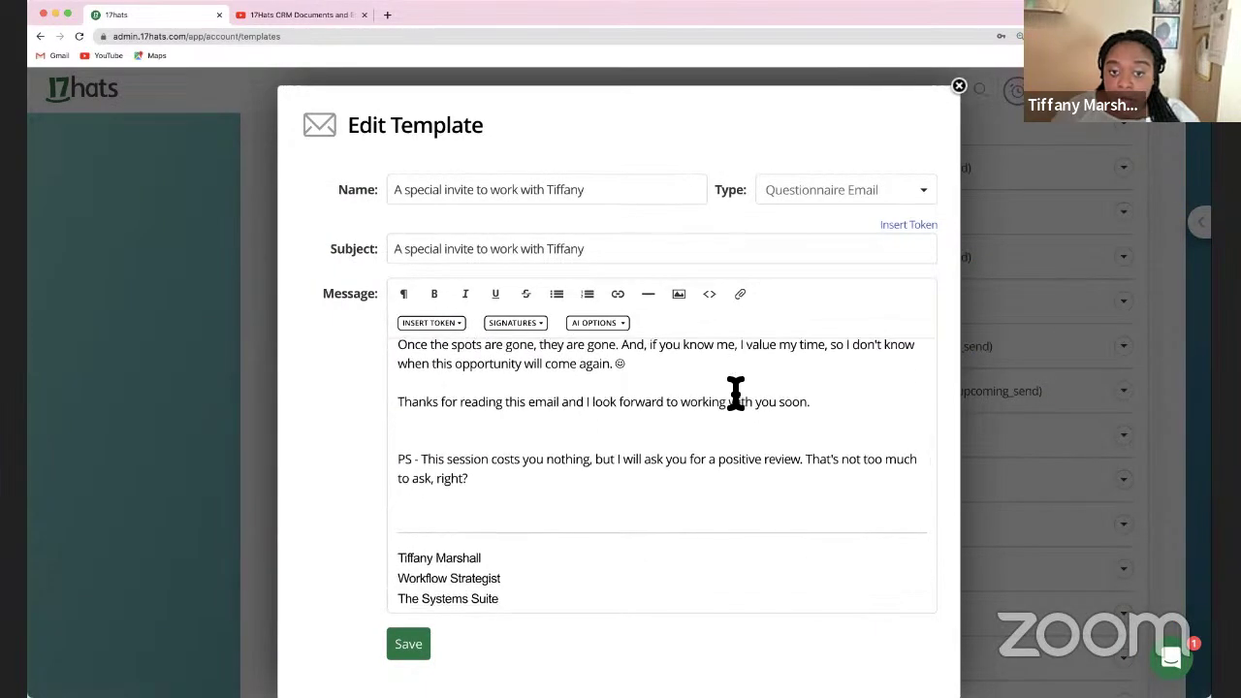
{"action": "scroll", "coordinate": [736, 392], "scroll_direction": "up", "scroll_amount": 10}
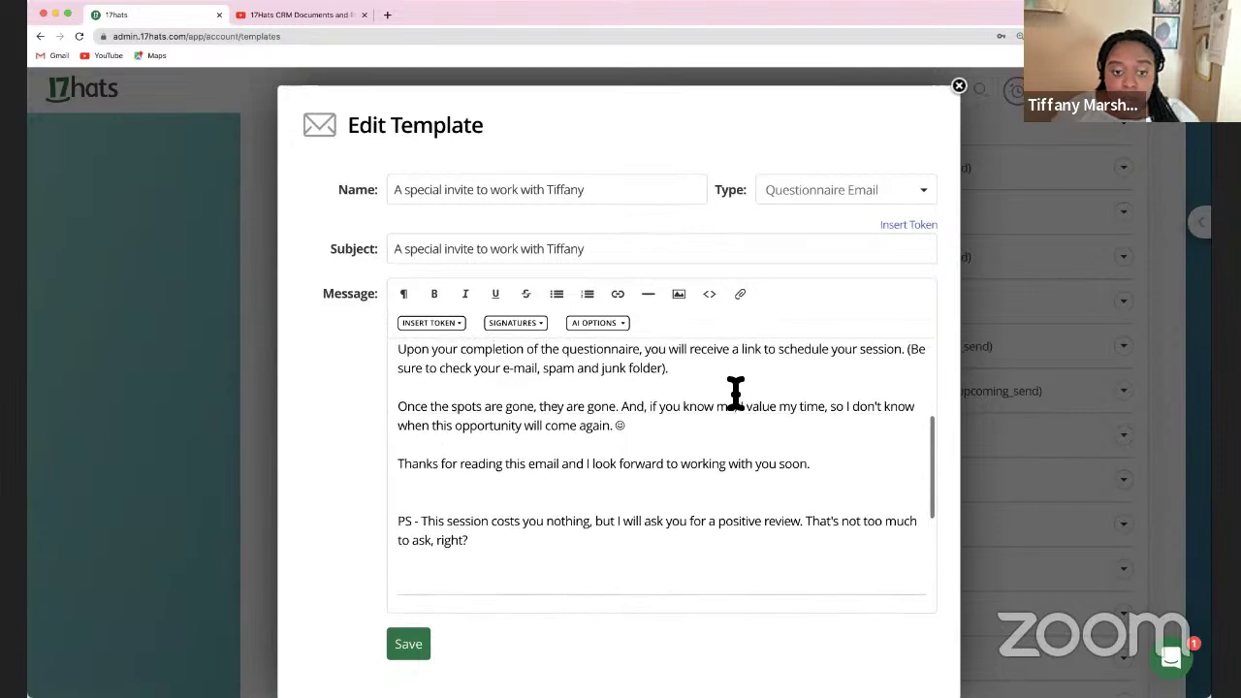
{"action": "left_click", "coordinate": [960, 87]}
- Open the "Clarity Call Confirmed!" scheduling template, read its booking details and company description through to the sign-off, and close it
{"action": "scroll", "coordinate": [962, 439], "scroll_direction": "down", "scroll_amount": 5}
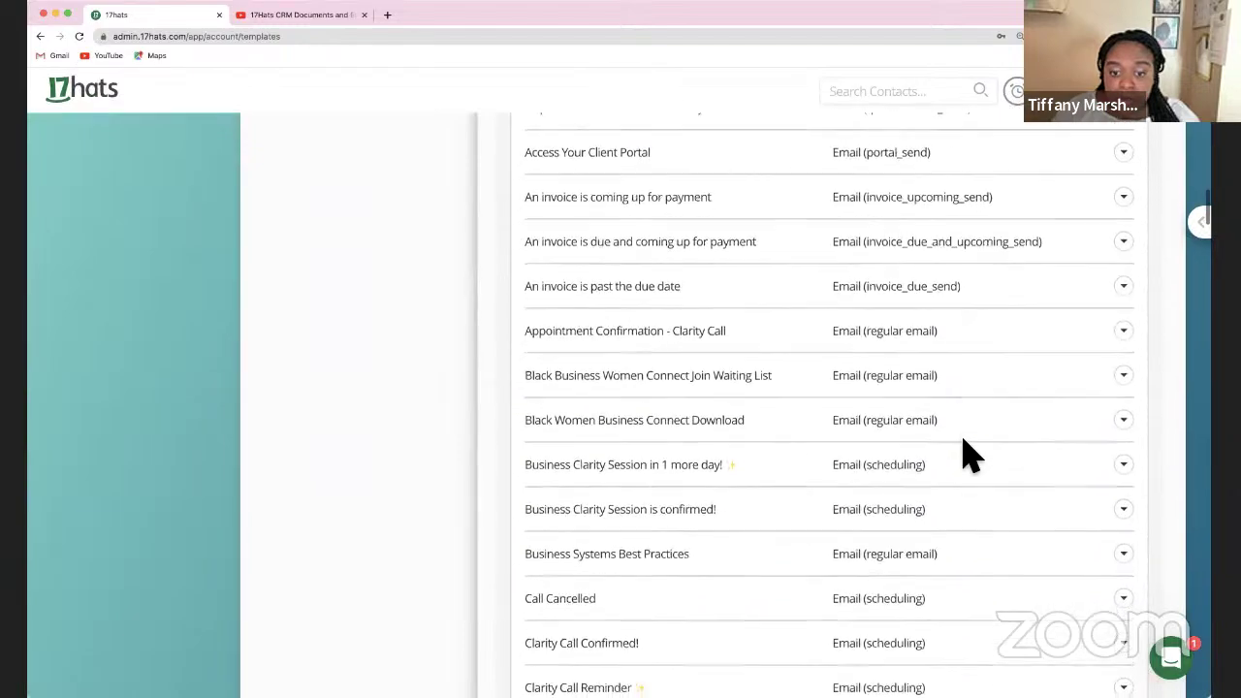
{"action": "scroll", "coordinate": [970, 453], "scroll_direction": "down", "scroll_amount": 5}
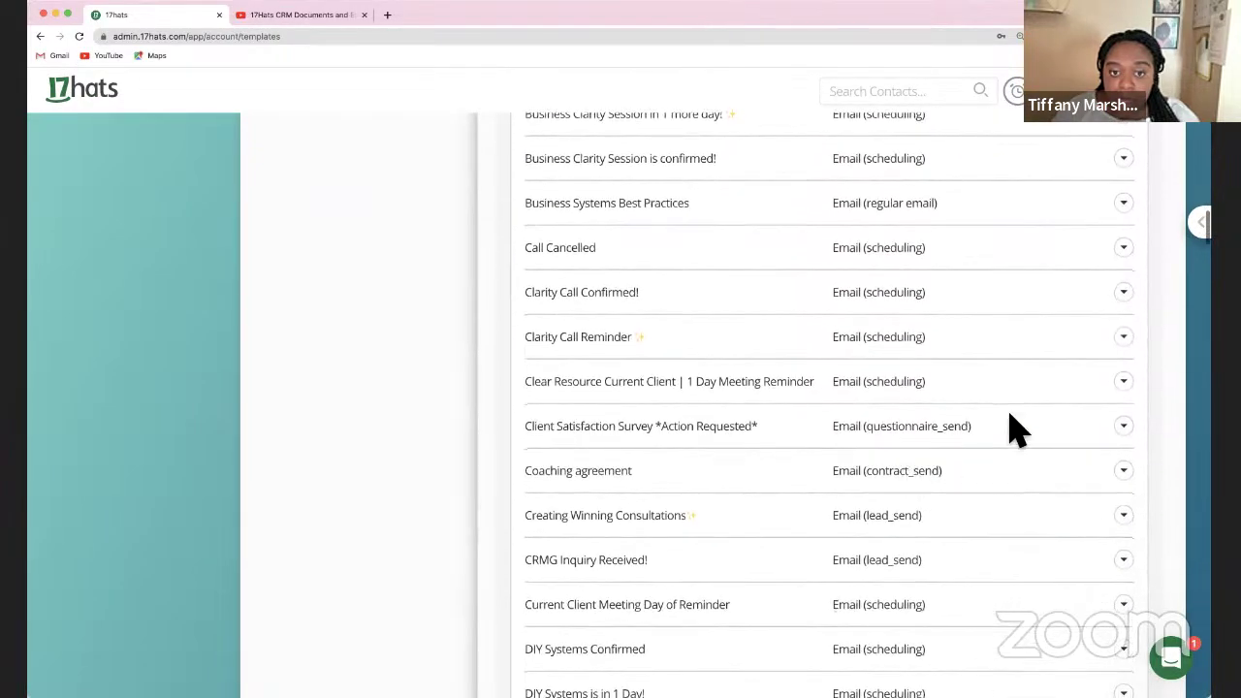
{"action": "left_click", "coordinate": [1124, 301]}
{"action": "left_click", "coordinate": [1125, 322]}
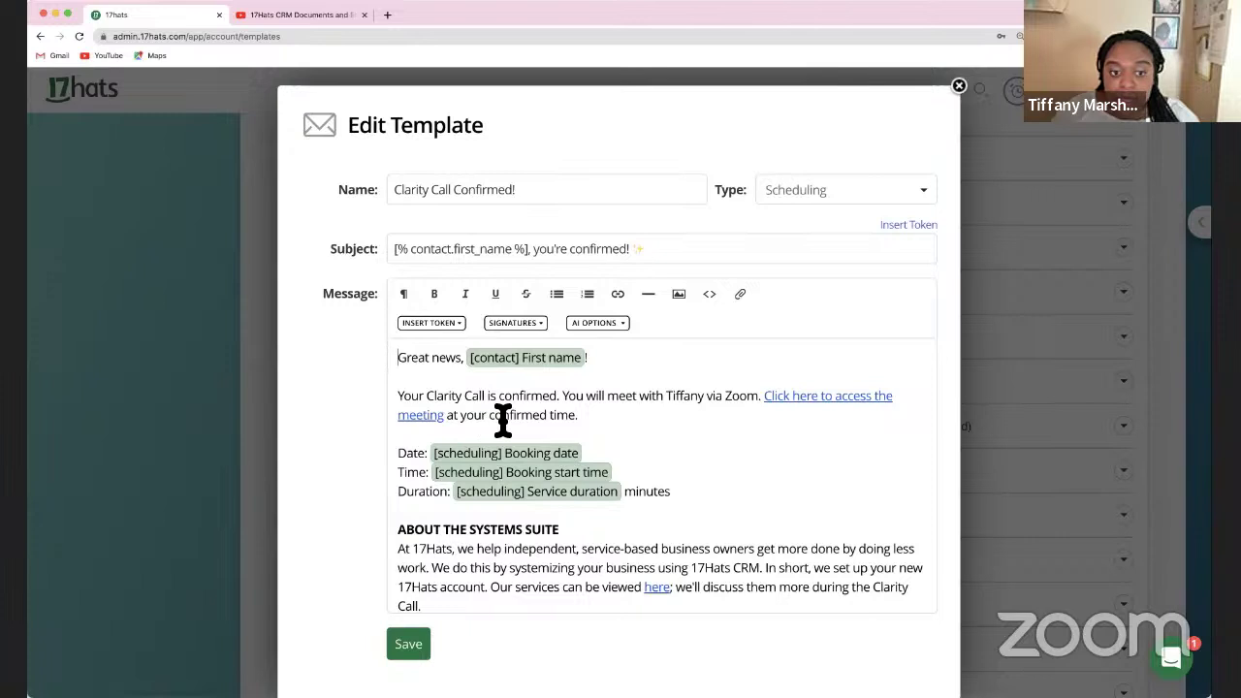
{"action": "scroll", "coordinate": [503, 419], "scroll_direction": "down", "scroll_amount": 2}
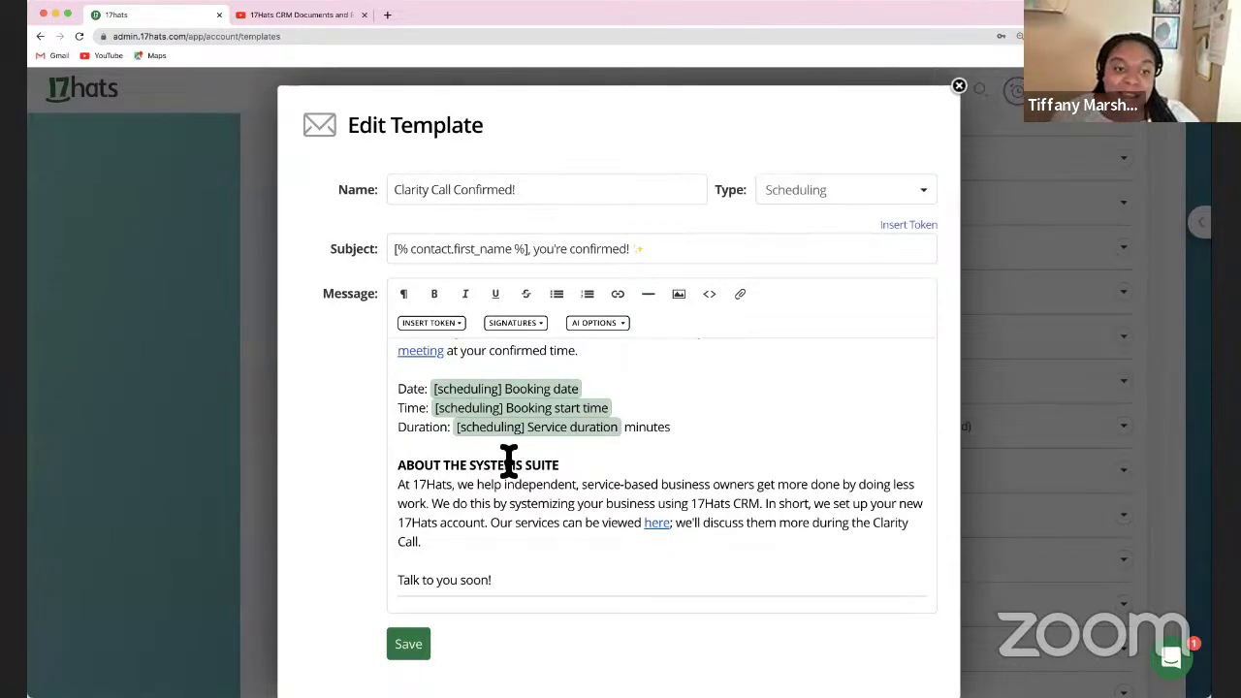
{"action": "scroll", "coordinate": [475, 482], "scroll_direction": "down", "scroll_amount": 1}
{"action": "scroll", "coordinate": [479, 480], "scroll_direction": "down", "scroll_amount": 2}
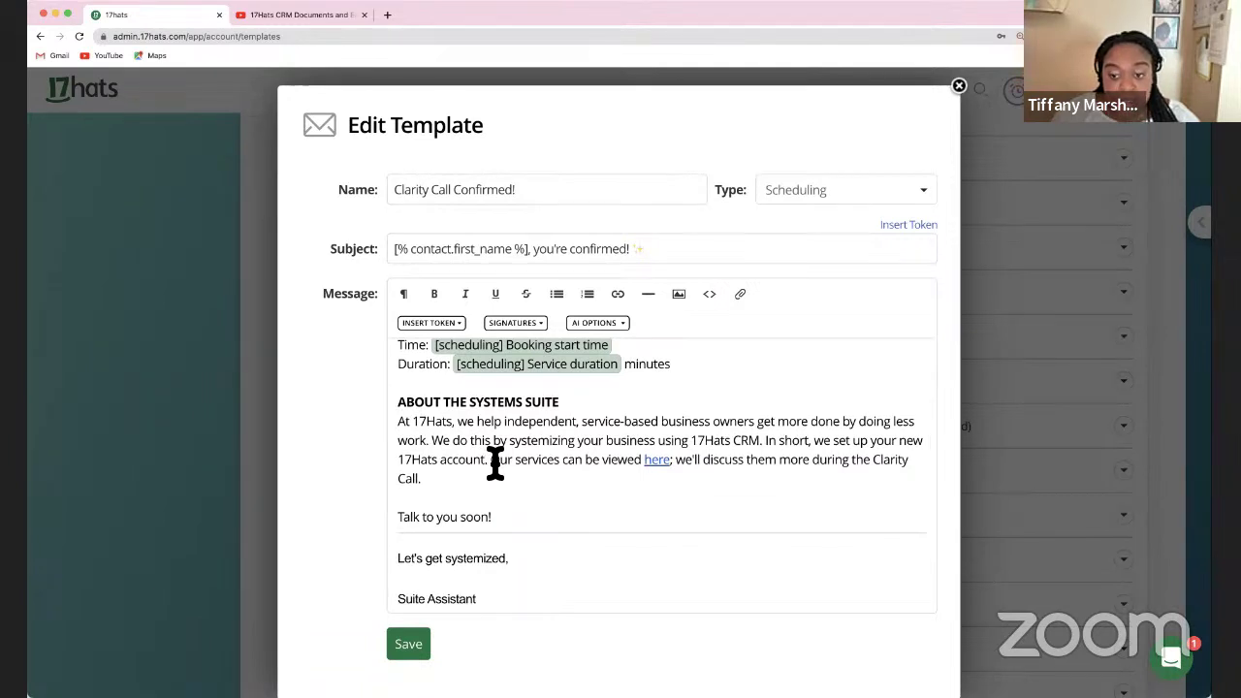
{"action": "scroll", "coordinate": [496, 463], "scroll_direction": "up", "scroll_amount": 3}
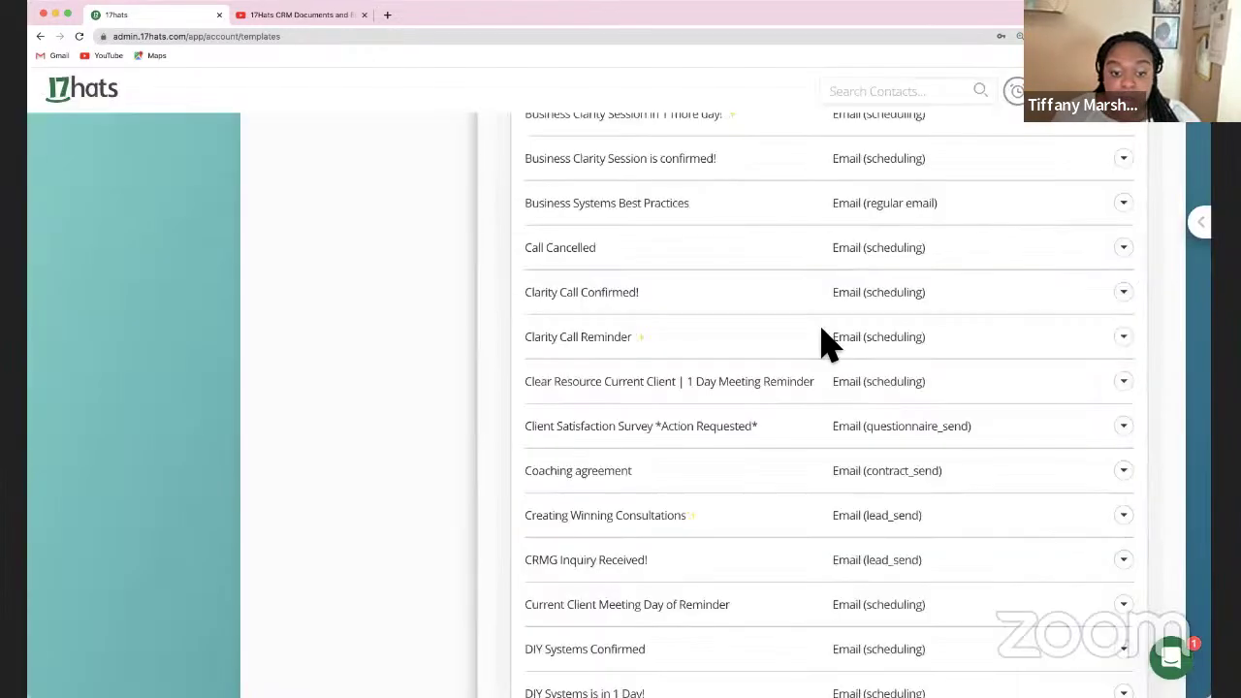
{"action": "left_click", "coordinate": [958, 85]}
- Browse the remaining email templates to the Reengage series, view the "Reengage 1: do you remember?" template, and close it
{"action": "scroll", "coordinate": [828, 339], "scroll_direction": "down", "scroll_amount": 10}
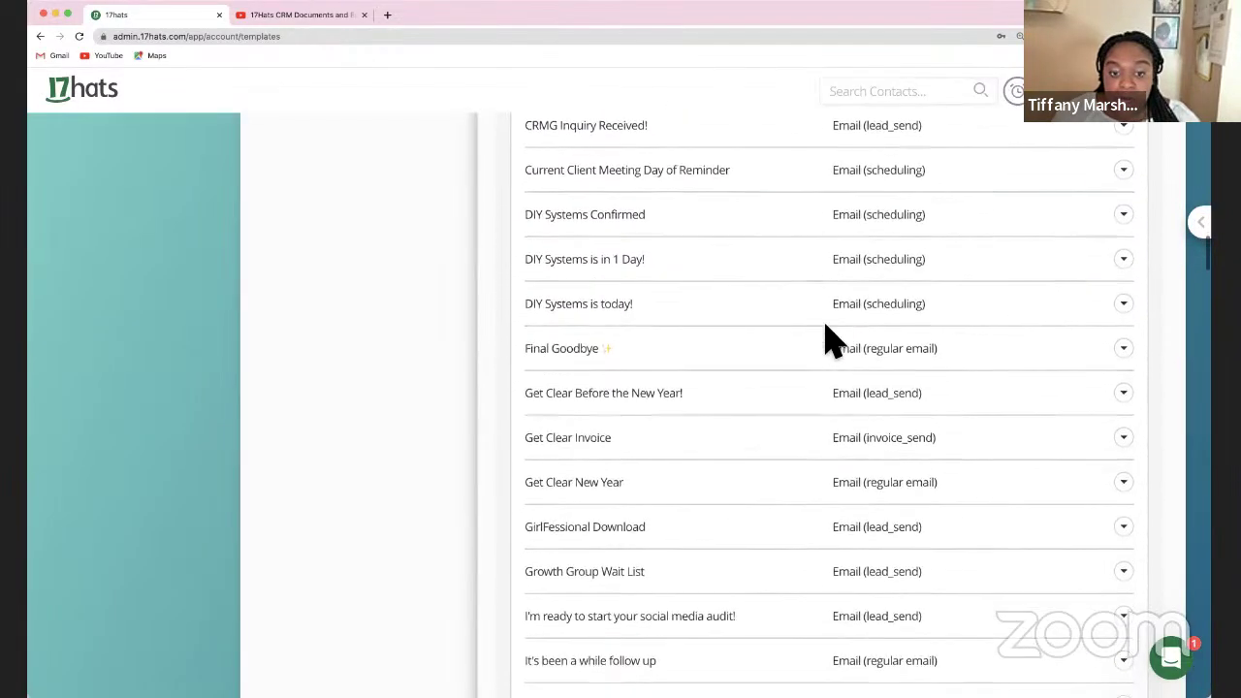
{"action": "scroll", "coordinate": [829, 339], "scroll_direction": "down", "scroll_amount": 10}
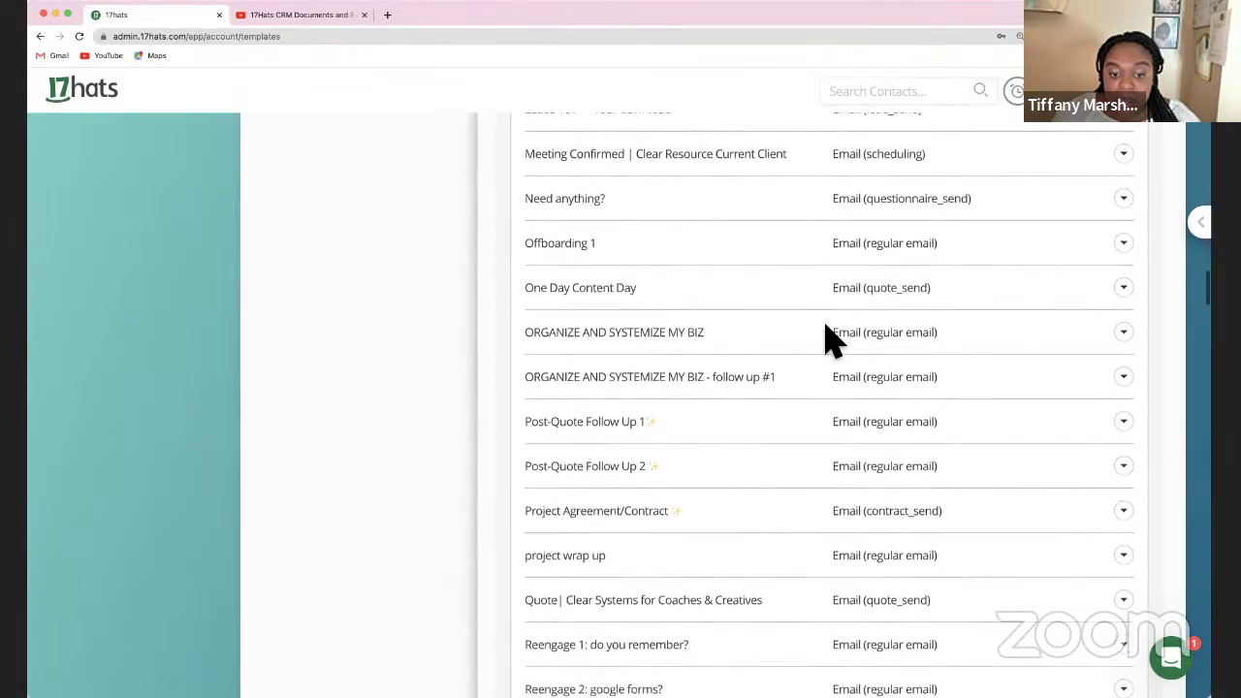
{"action": "scroll", "coordinate": [829, 339], "scroll_direction": "down", "scroll_amount": 5}
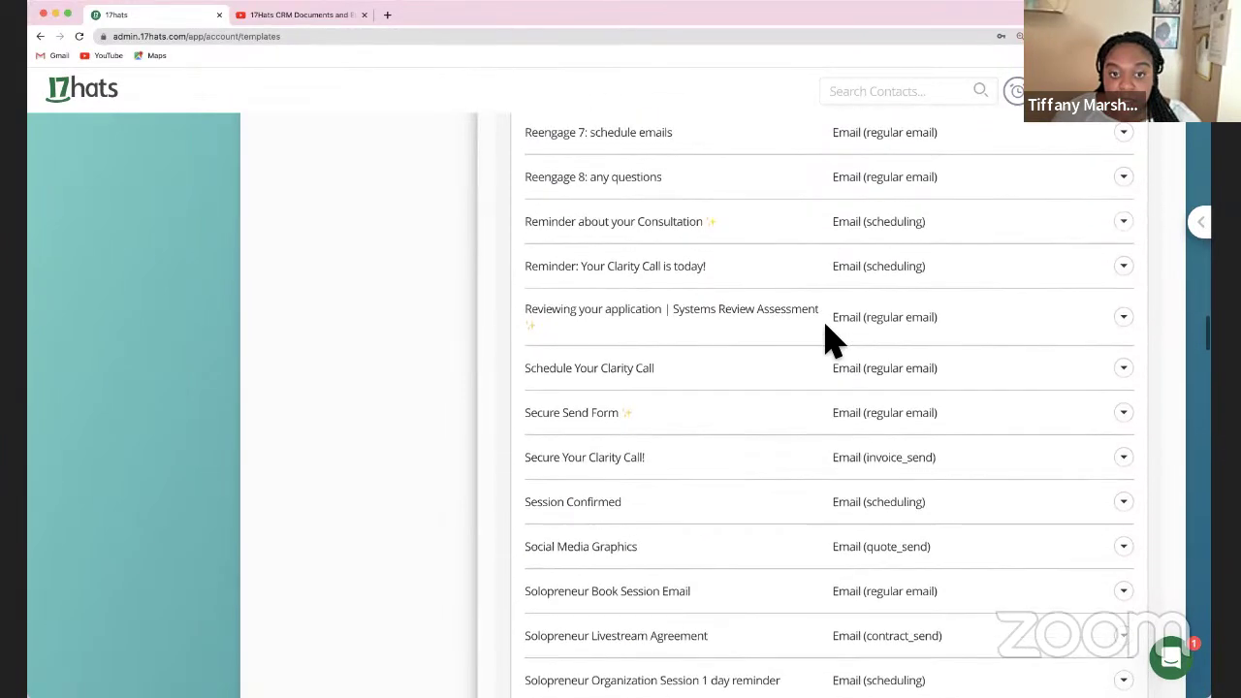
{"action": "scroll", "coordinate": [826, 329], "scroll_direction": "up", "scroll_amount": 5}
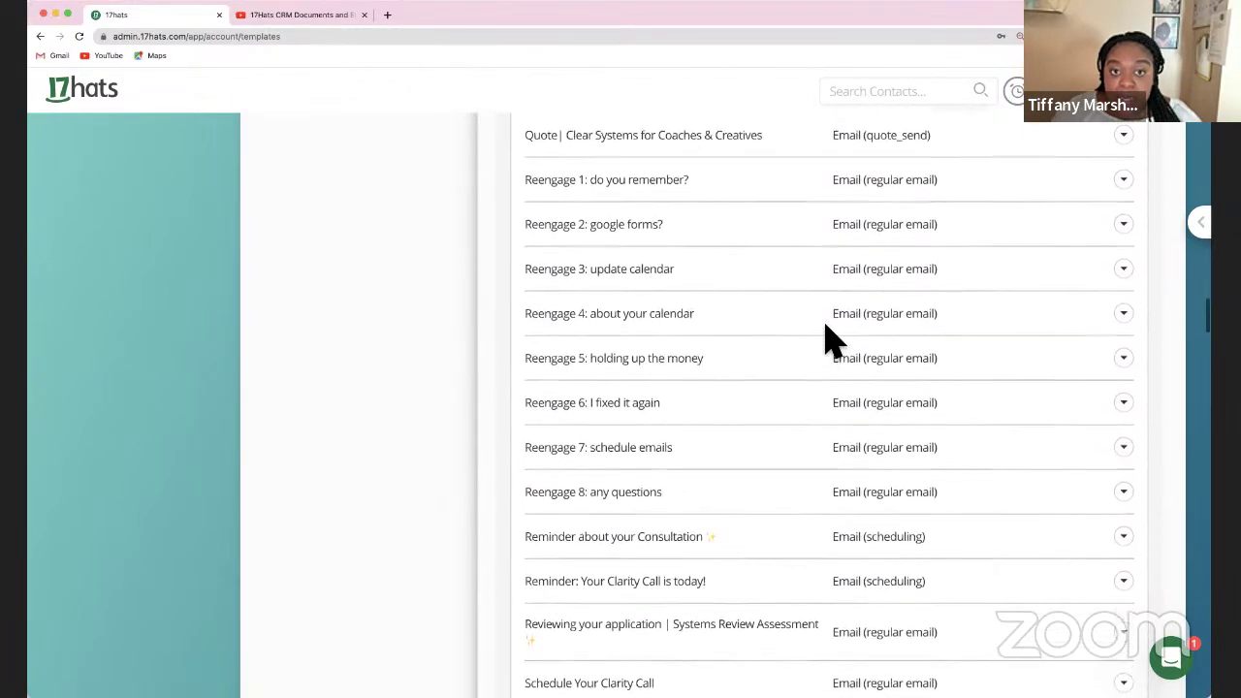
{"action": "left_click", "coordinate": [1126, 215]}
{"action": "left_click", "coordinate": [1122, 241]}
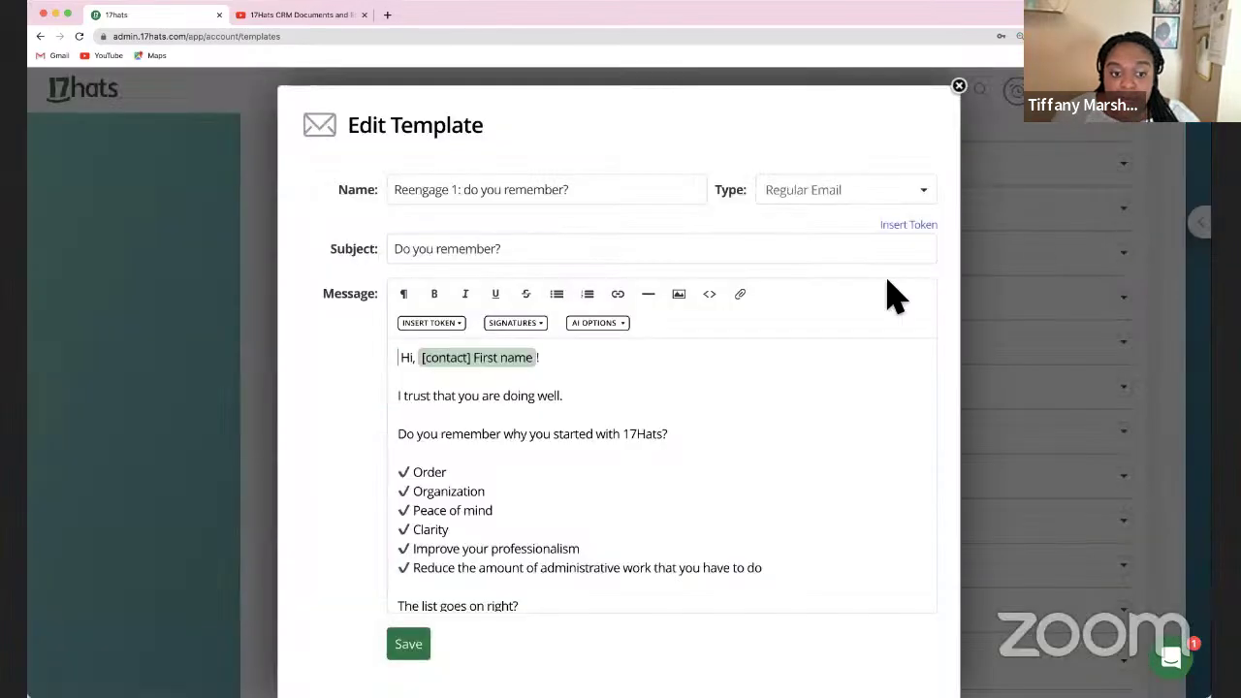
{"action": "left_click", "coordinate": [959, 87]}
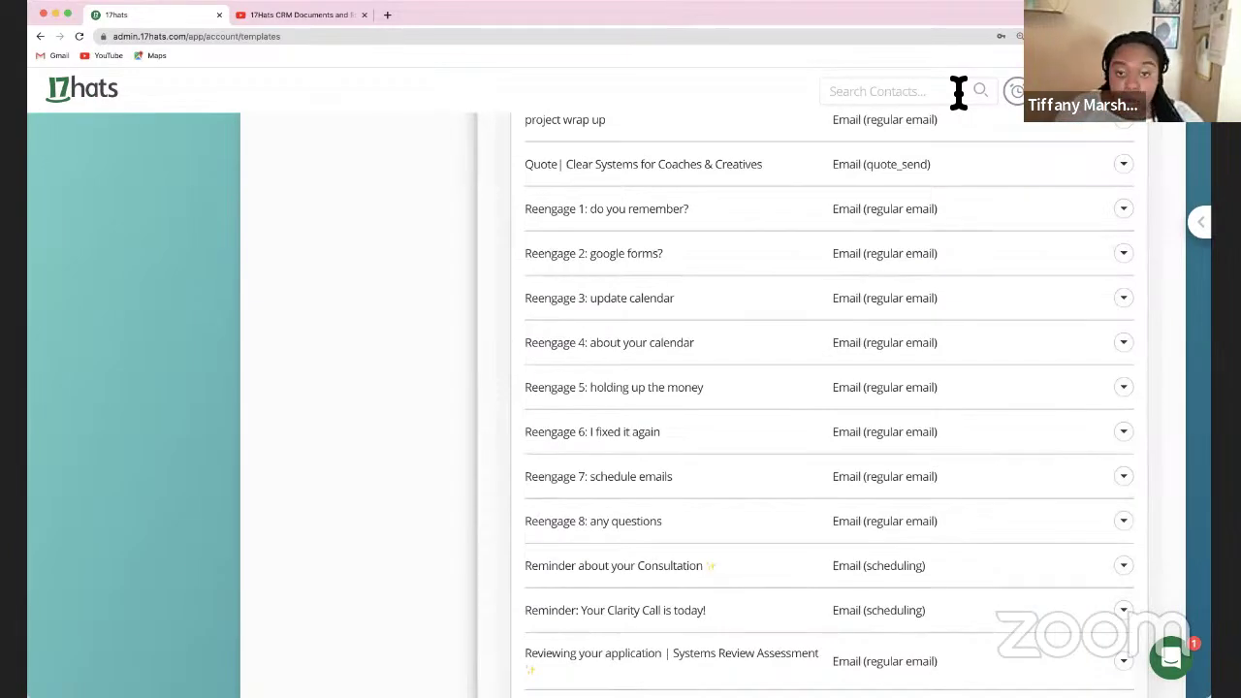
- Reopen the "Reengage 1: do you remember?" template to examine its message
{"action": "scroll", "coordinate": [966, 194], "scroll_direction": "down", "scroll_amount": 1}
{"action": "left_click", "coordinate": [1140, 209]}
{"action": "left_click", "coordinate": [1115, 235]}
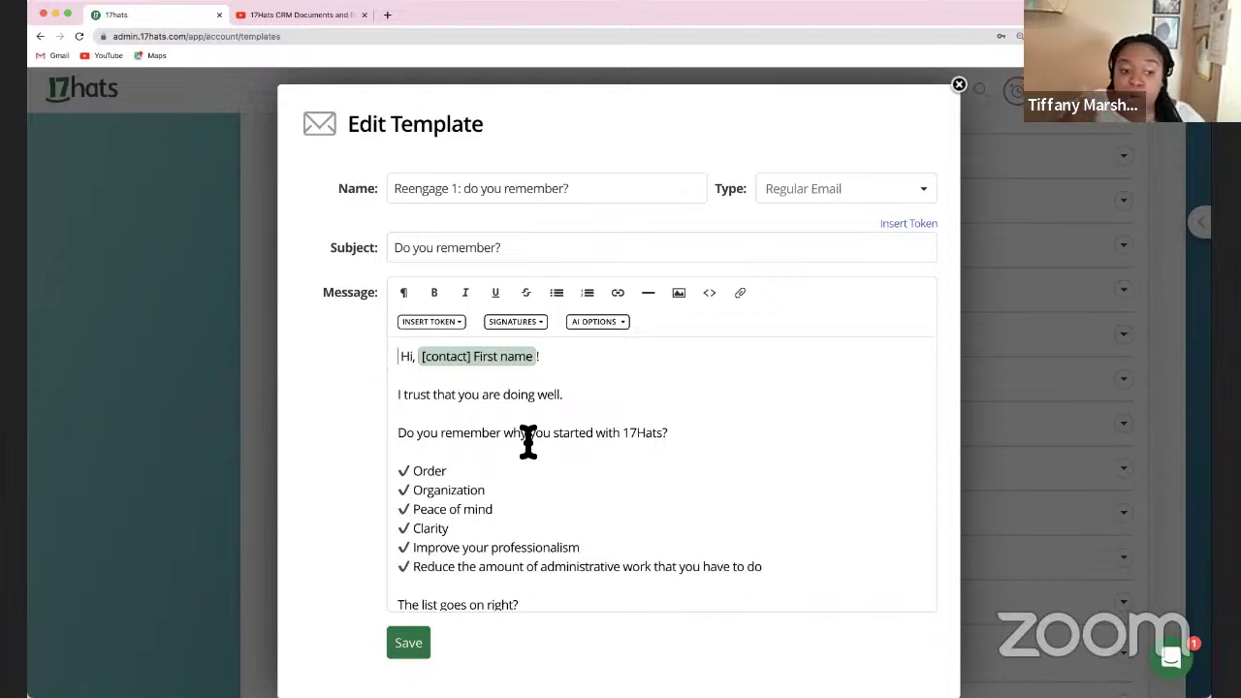
- Read the "Reengage 1: do you remember?" message through its tips link to the signature, and close the template
{"action": "scroll", "coordinate": [528, 441], "scroll_direction": "down", "scroll_amount": 5}
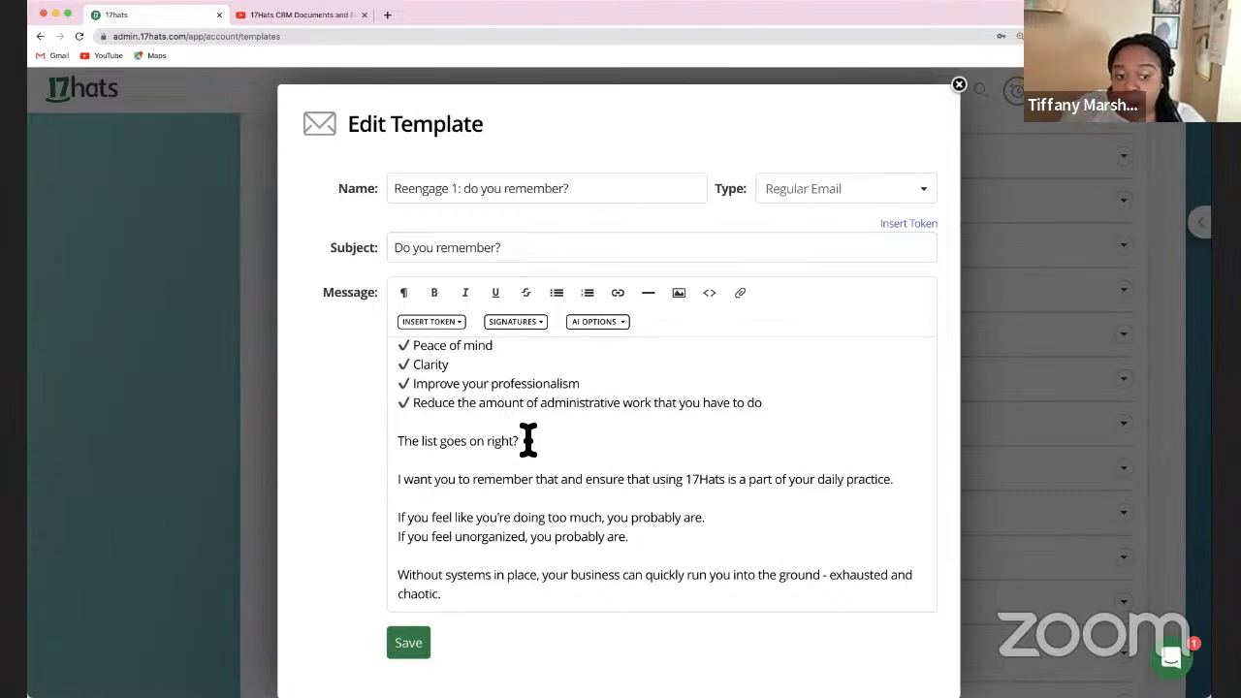
{"action": "scroll", "coordinate": [528, 439], "scroll_direction": "down", "scroll_amount": 3}
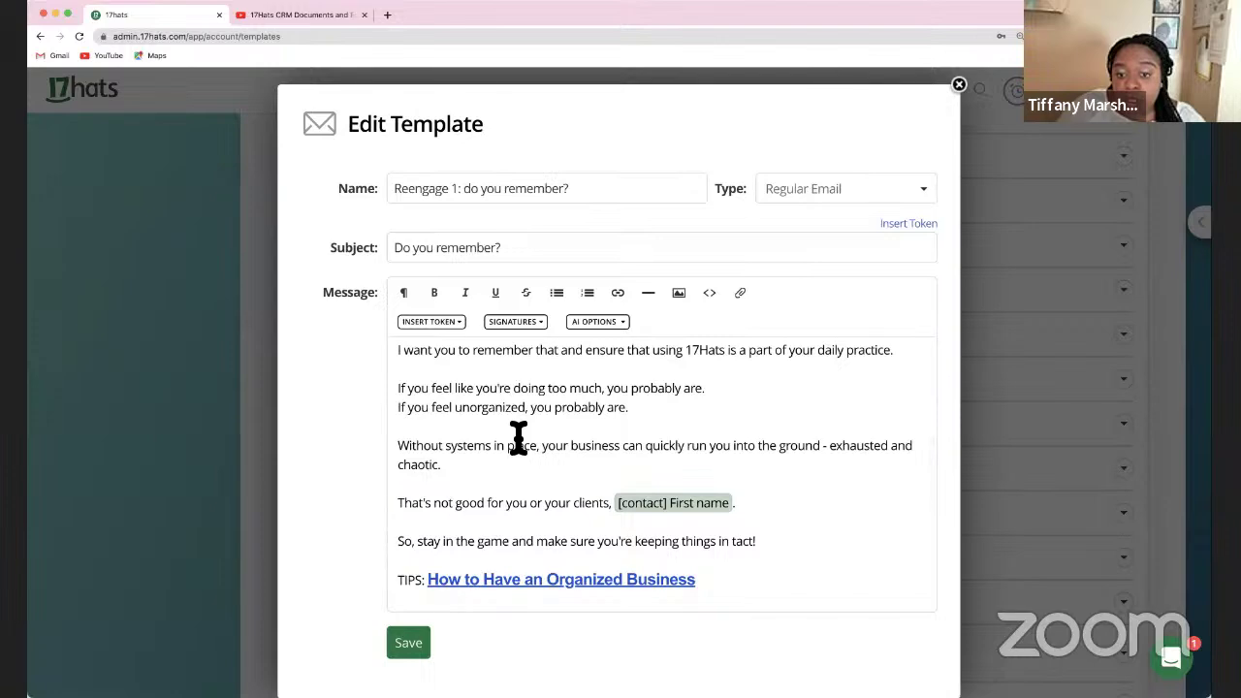
{"action": "scroll", "coordinate": [519, 438], "scroll_direction": "down", "scroll_amount": 2}
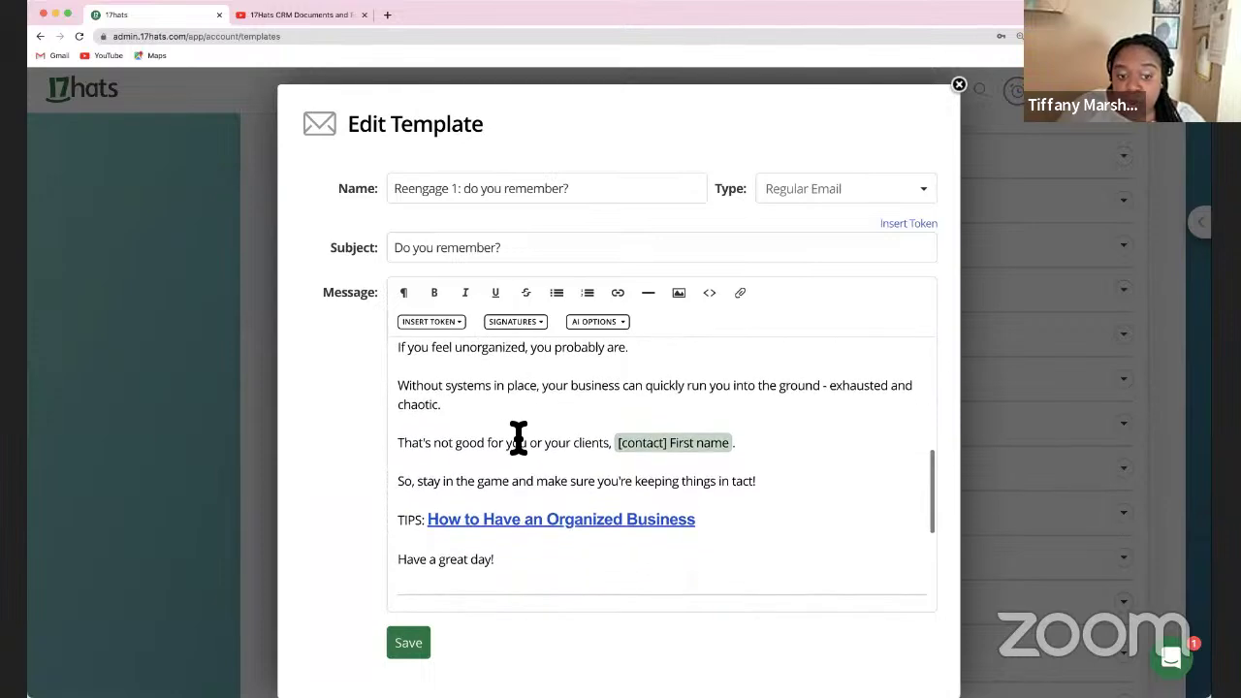
{"action": "scroll", "coordinate": [518, 438], "scroll_direction": "down", "scroll_amount": 1}
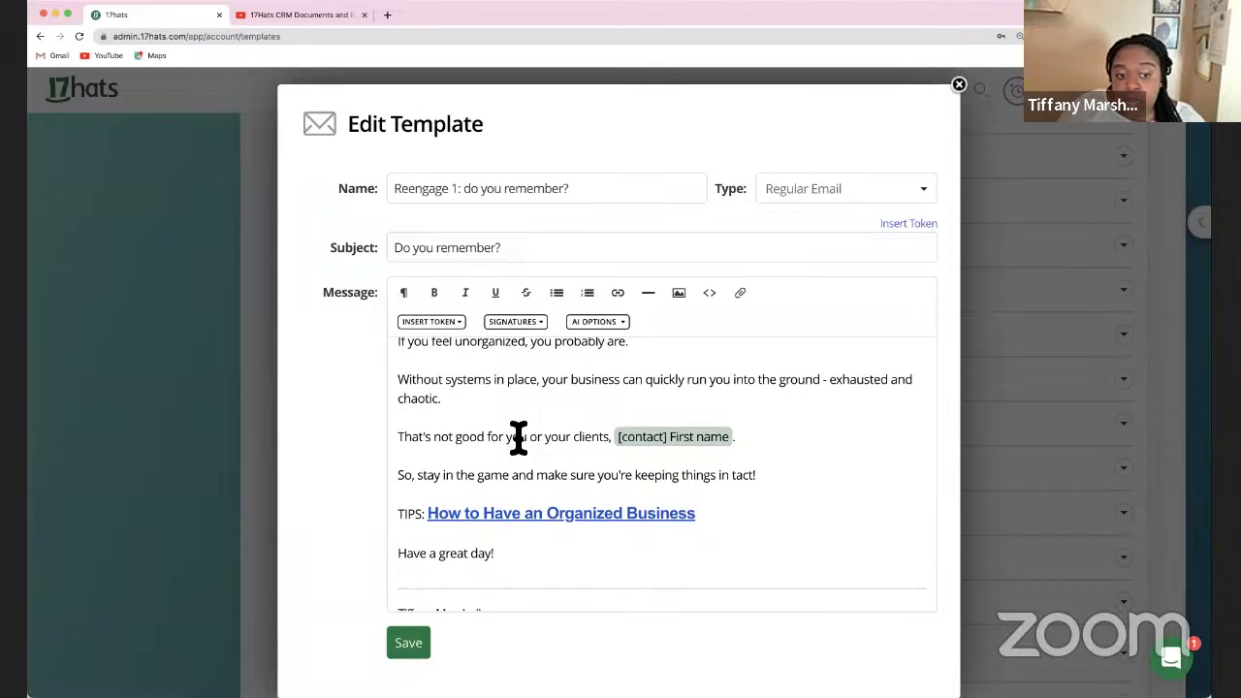
{"action": "scroll", "coordinate": [518, 438], "scroll_direction": "down", "scroll_amount": 1}
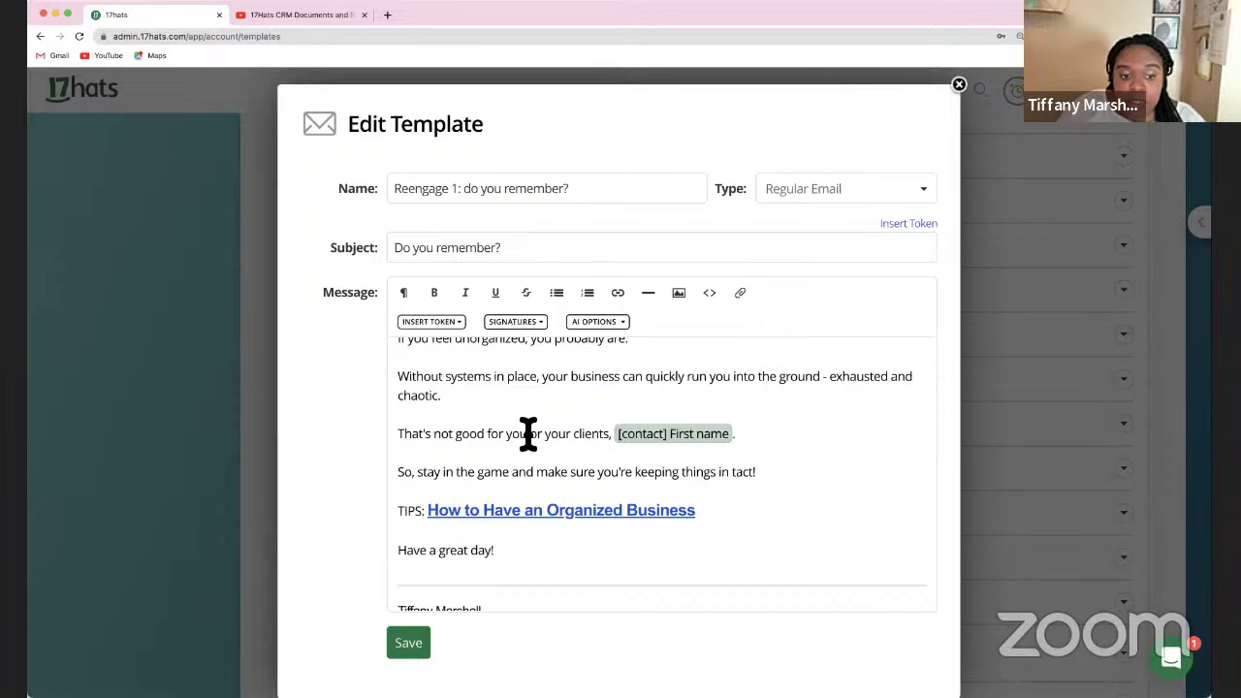
{"action": "scroll", "coordinate": [502, 474], "scroll_direction": "down", "scroll_amount": 3}
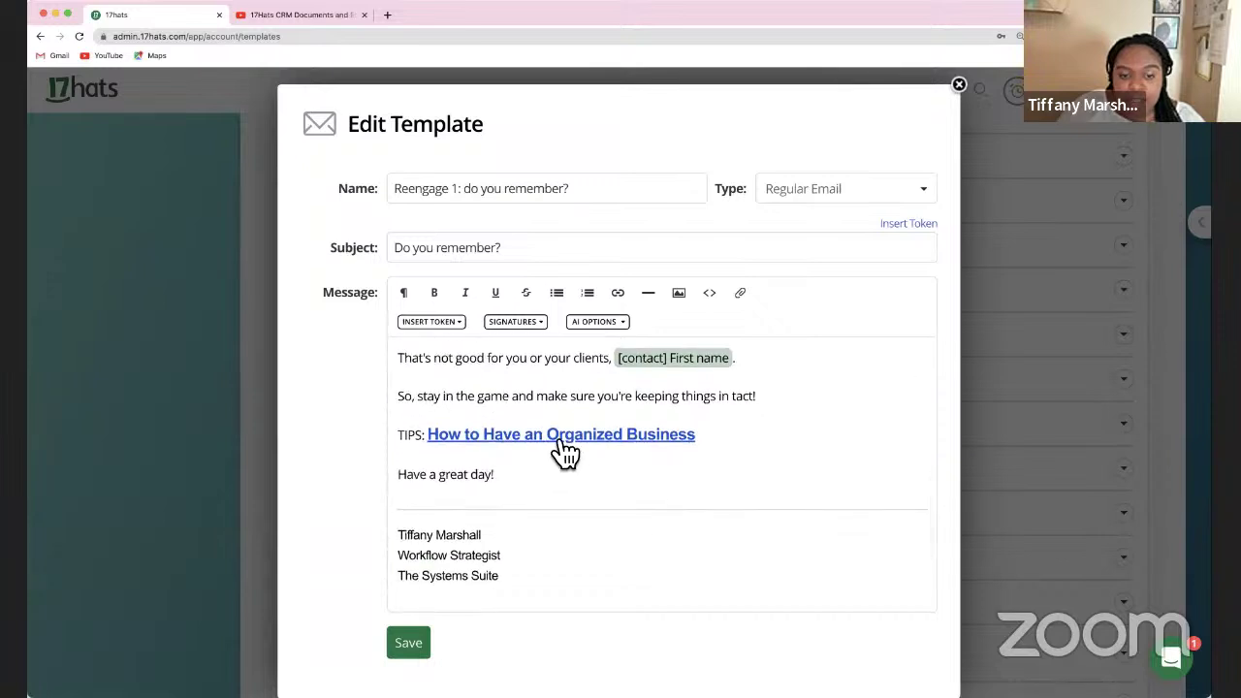
{"action": "scroll", "coordinate": [528, 455], "scroll_direction": "up", "scroll_amount": 10}
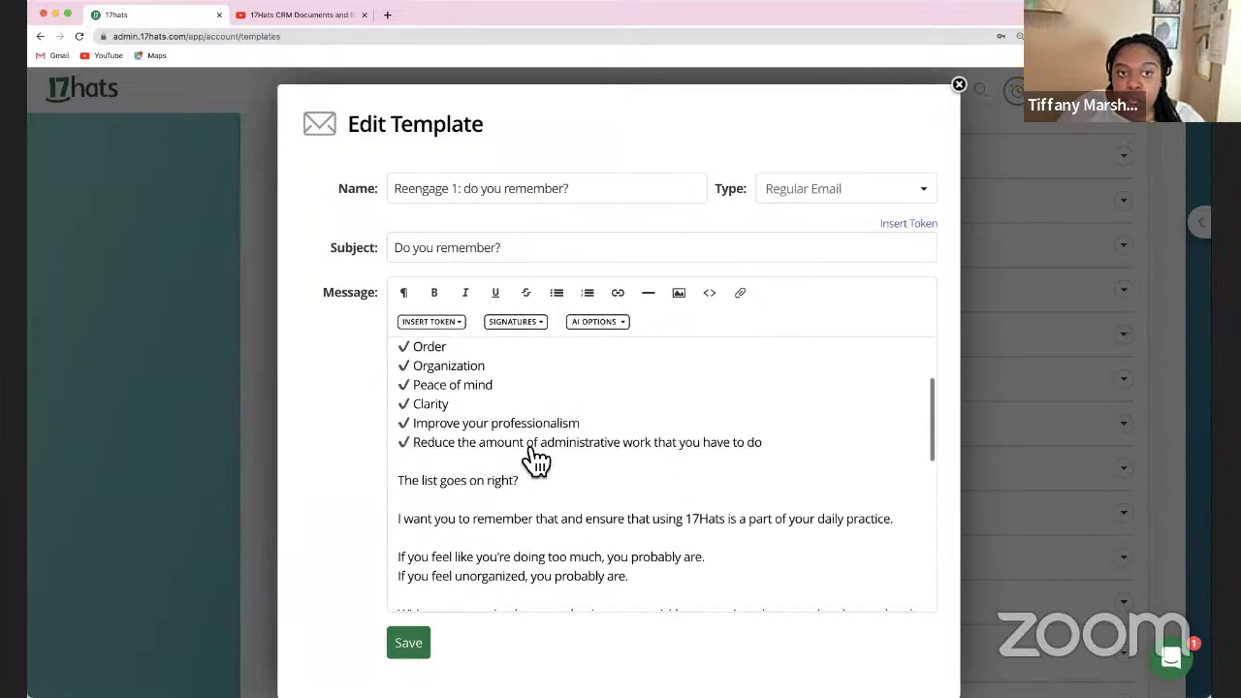
{"action": "left_click", "coordinate": [959, 84]}
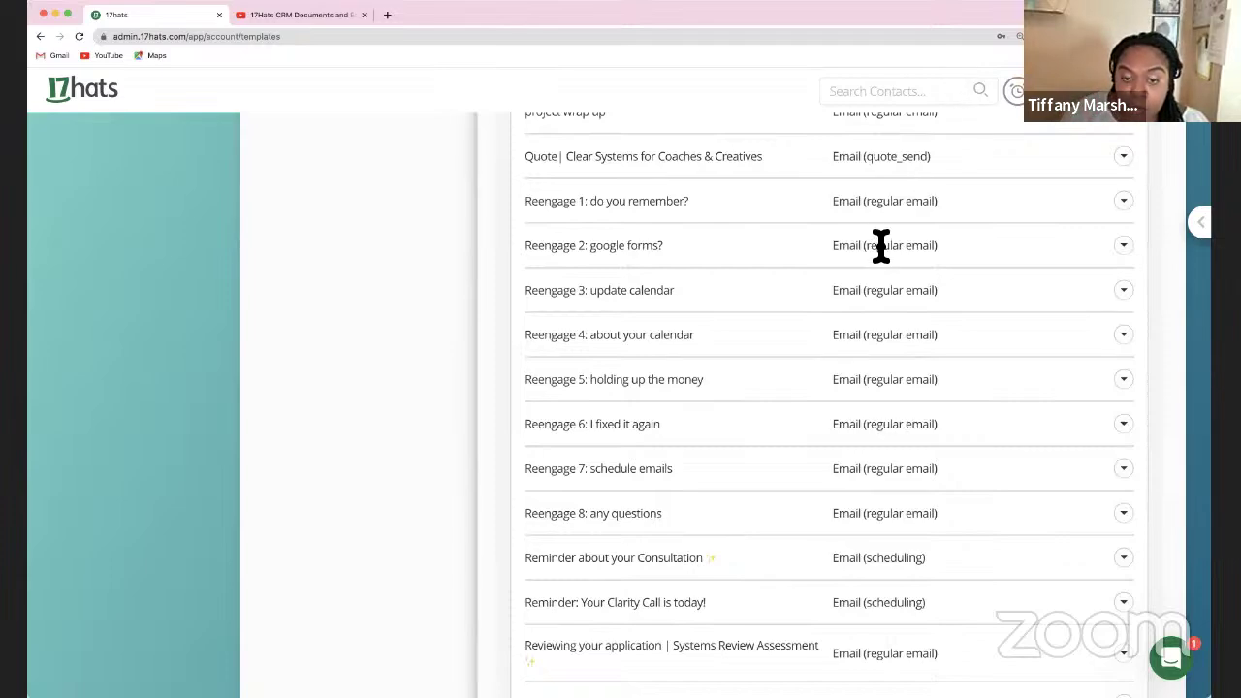
- Browse the rest of the email templates down to the weekly tip post-project follow-up series
{"action": "scroll", "coordinate": [882, 247], "scroll_direction": "down", "scroll_amount": 5}
{"action": "scroll", "coordinate": [882, 250], "scroll_direction": "down", "scroll_amount": 15}
{"action": "scroll", "coordinate": [880, 250], "scroll_direction": "down", "scroll_amount": 3}
{"action": "scroll", "coordinate": [884, 254], "scroll_direction": "down", "scroll_amount": 3}
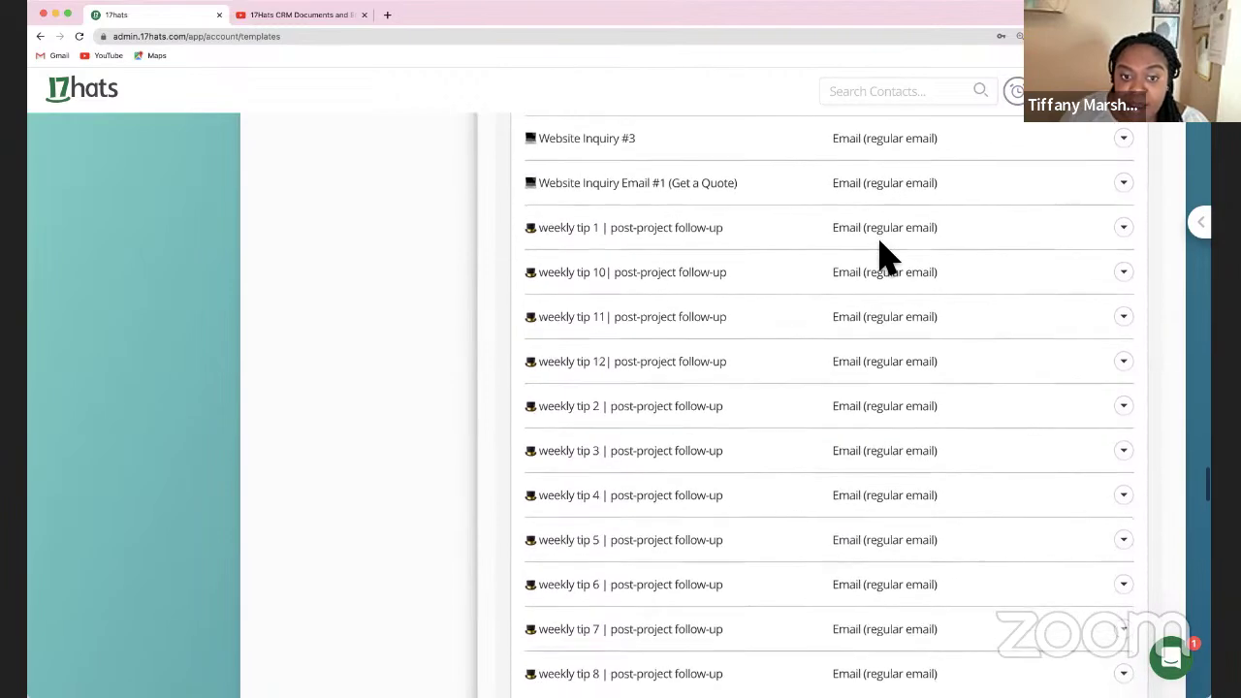
{"action": "scroll", "coordinate": [880, 242], "scroll_direction": "down", "scroll_amount": 1}
{"action": "scroll", "coordinate": [880, 245], "scroll_direction": "up", "scroll_amount": 1}
{"action": "scroll", "coordinate": [881, 247], "scroll_direction": "down", "scroll_amount": 1}
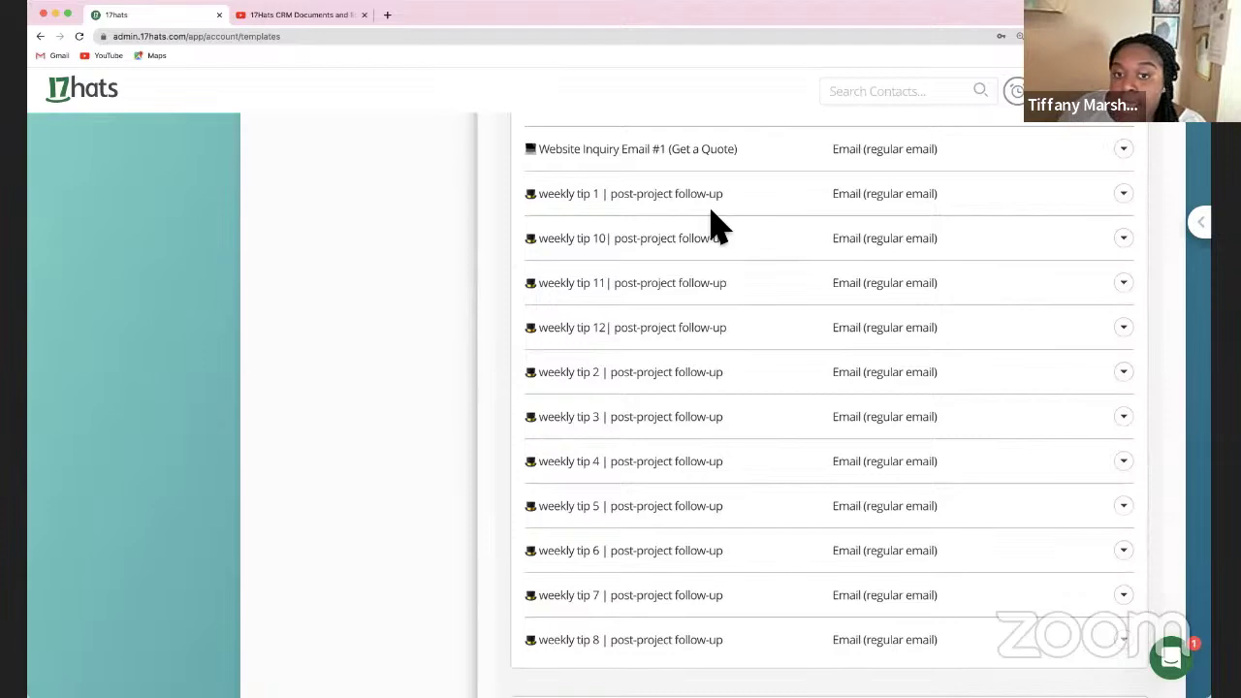
{"action": "scroll", "coordinate": [713, 218], "scroll_direction": "down", "scroll_amount": 1}
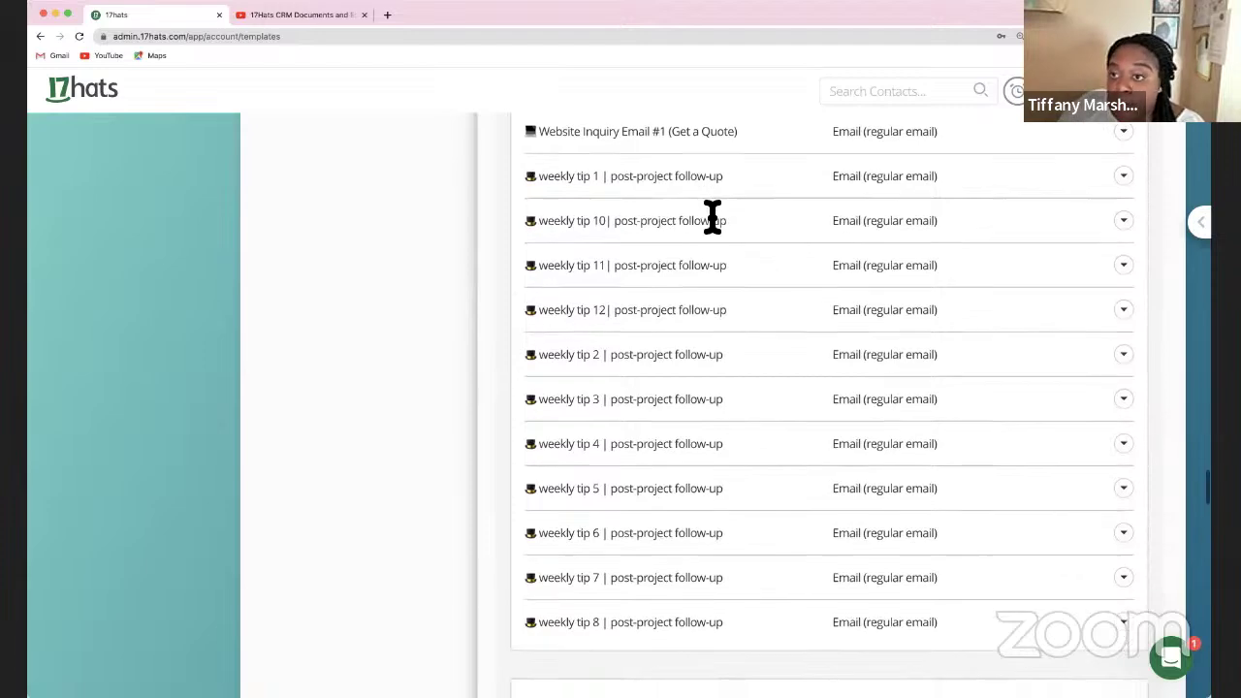
{"action": "scroll", "coordinate": [719, 252], "scroll_direction": "up", "scroll_amount": 2}
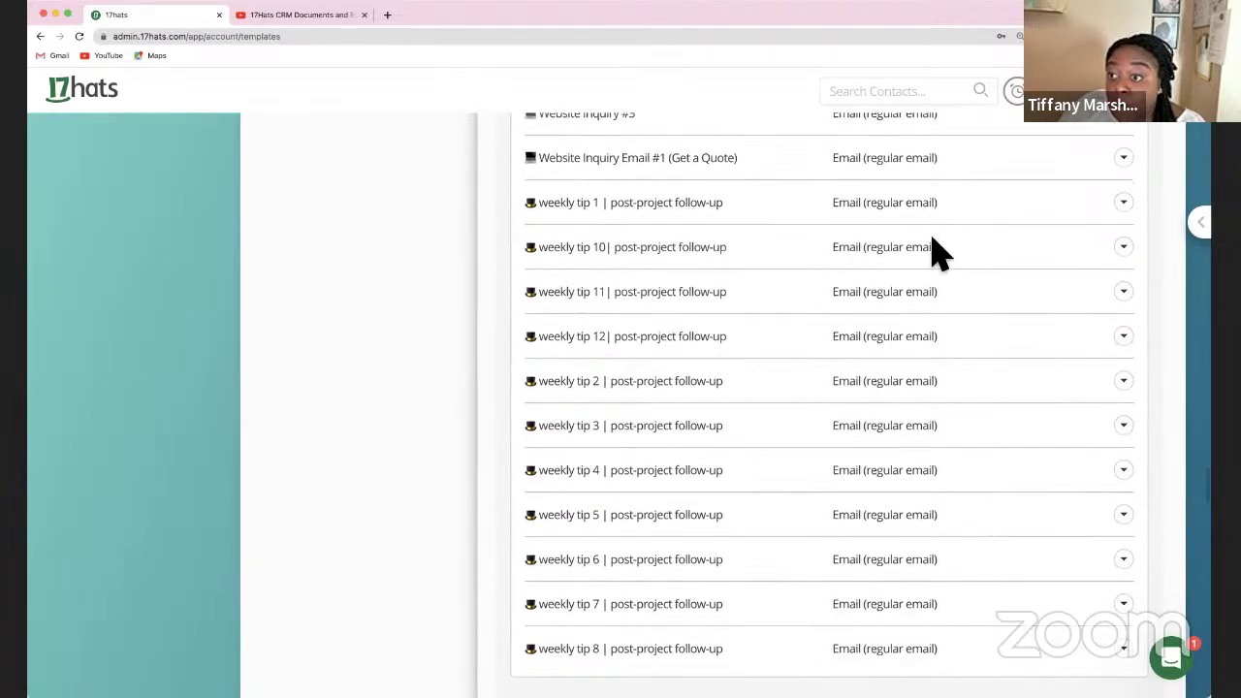
- Open the "weekly tip 1 | post-project follow-up" template, read its calendar-update tip, and close it
{"action": "left_click", "coordinate": [1124, 205]}
{"action": "left_click", "coordinate": [1090, 233]}
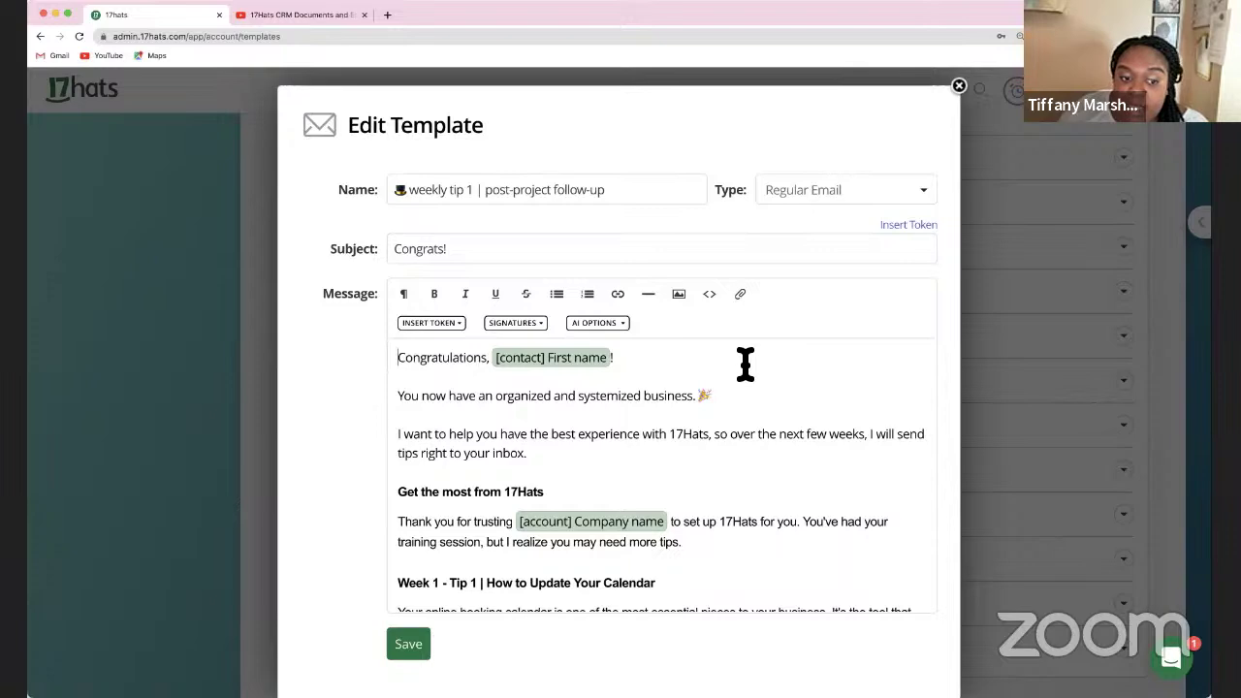
{"action": "scroll", "coordinate": [744, 364], "scroll_direction": "down", "scroll_amount": 5}
{"action": "scroll", "coordinate": [744, 364], "scroll_direction": "down", "scroll_amount": 3}
{"action": "scroll", "coordinate": [745, 364], "scroll_direction": "down", "scroll_amount": 1}
{"action": "scroll", "coordinate": [744, 363], "scroll_direction": "up", "scroll_amount": 1}
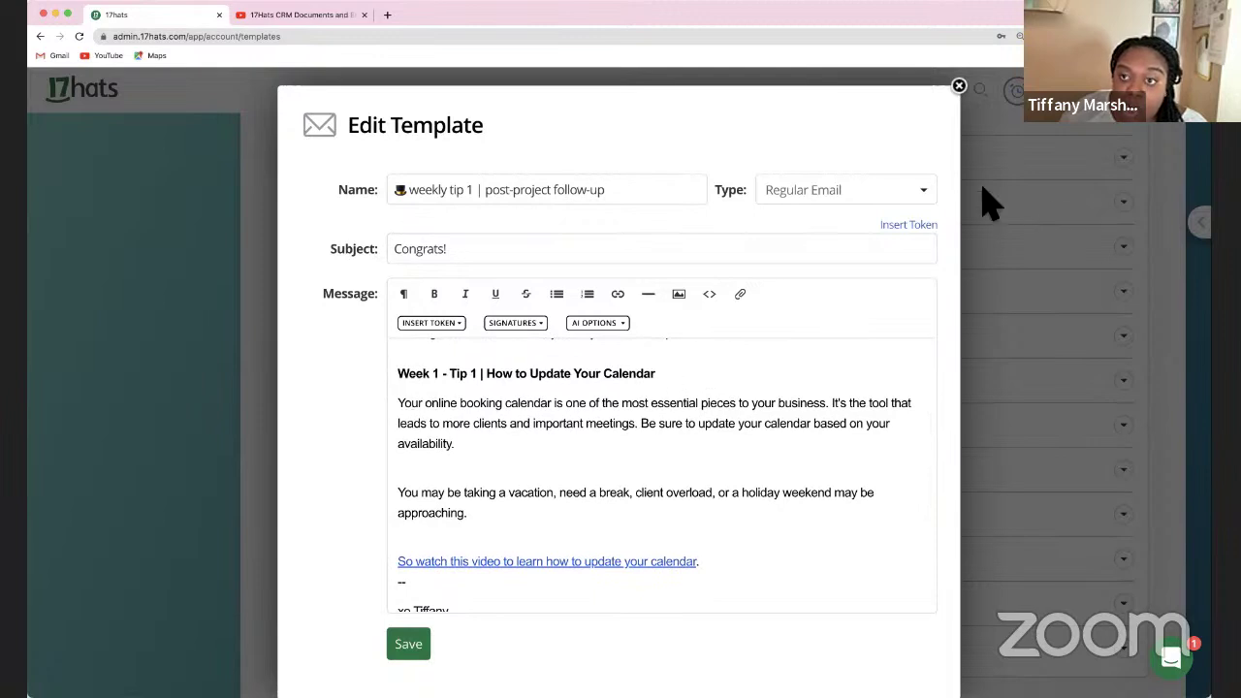
{"action": "left_click", "coordinate": [959, 87]}
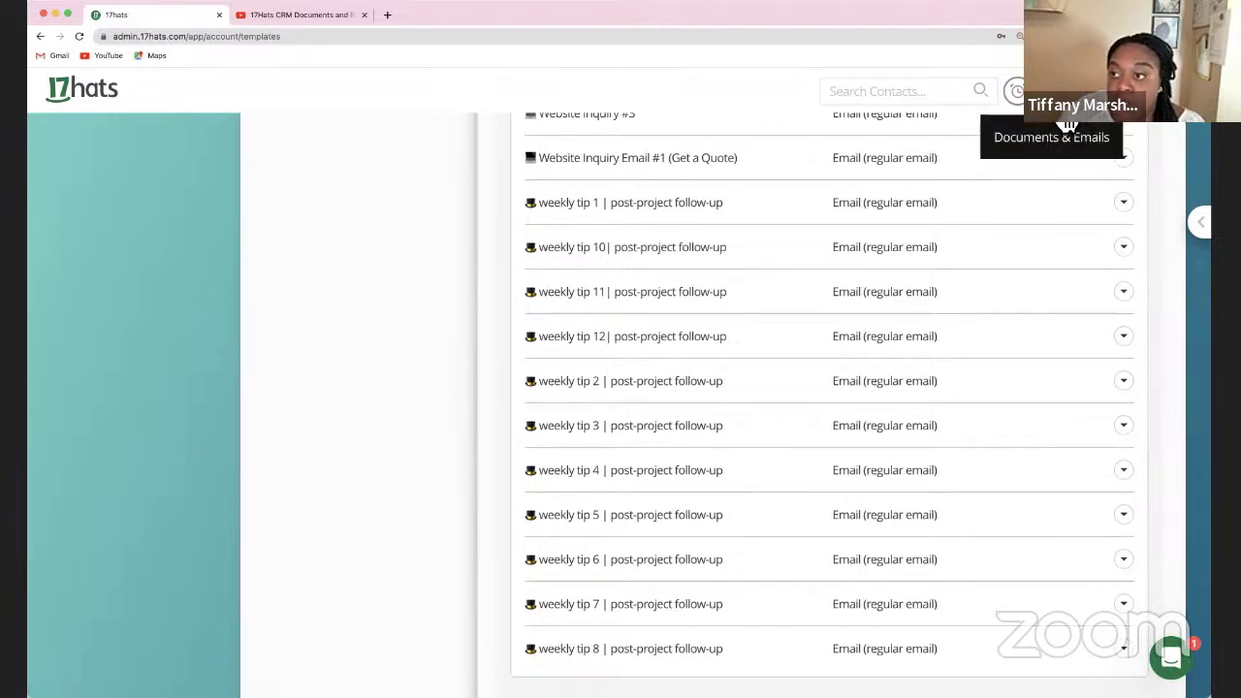
- Browse the saved invoice, quote and contract templates below the emails
{"action": "scroll", "coordinate": [1059, 457], "scroll_direction": "down", "scroll_amount": 5}
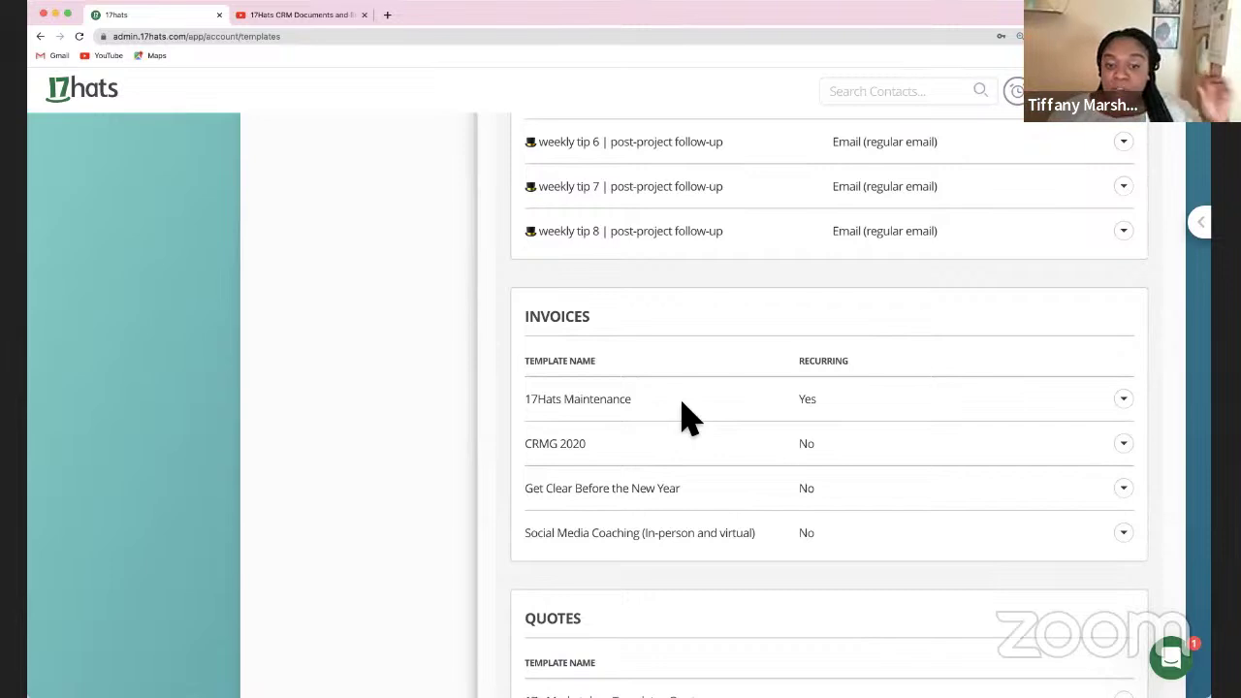
{"action": "scroll", "coordinate": [686, 417], "scroll_direction": "down", "scroll_amount": 3}
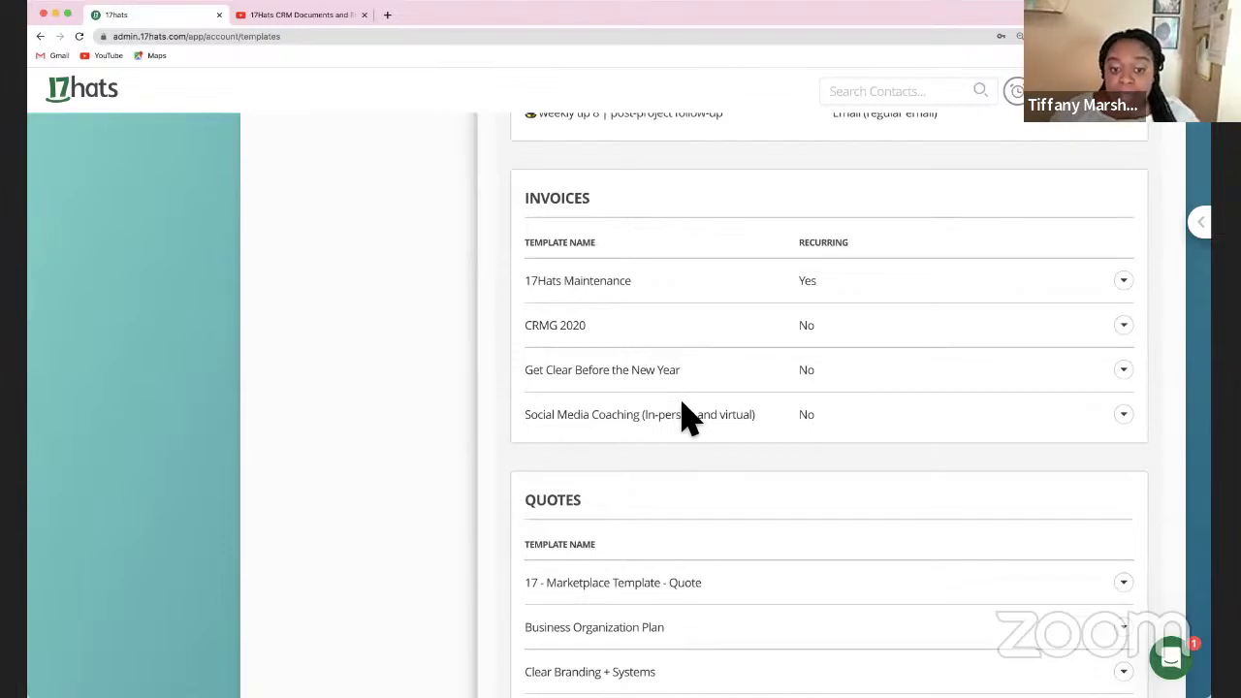
{"action": "scroll", "coordinate": [684, 417], "scroll_direction": "down", "scroll_amount": 10}
{"action": "scroll", "coordinate": [685, 417], "scroll_direction": "down", "scroll_amount": 9}
{"action": "scroll", "coordinate": [684, 417], "scroll_direction": "up", "scroll_amount": 2}
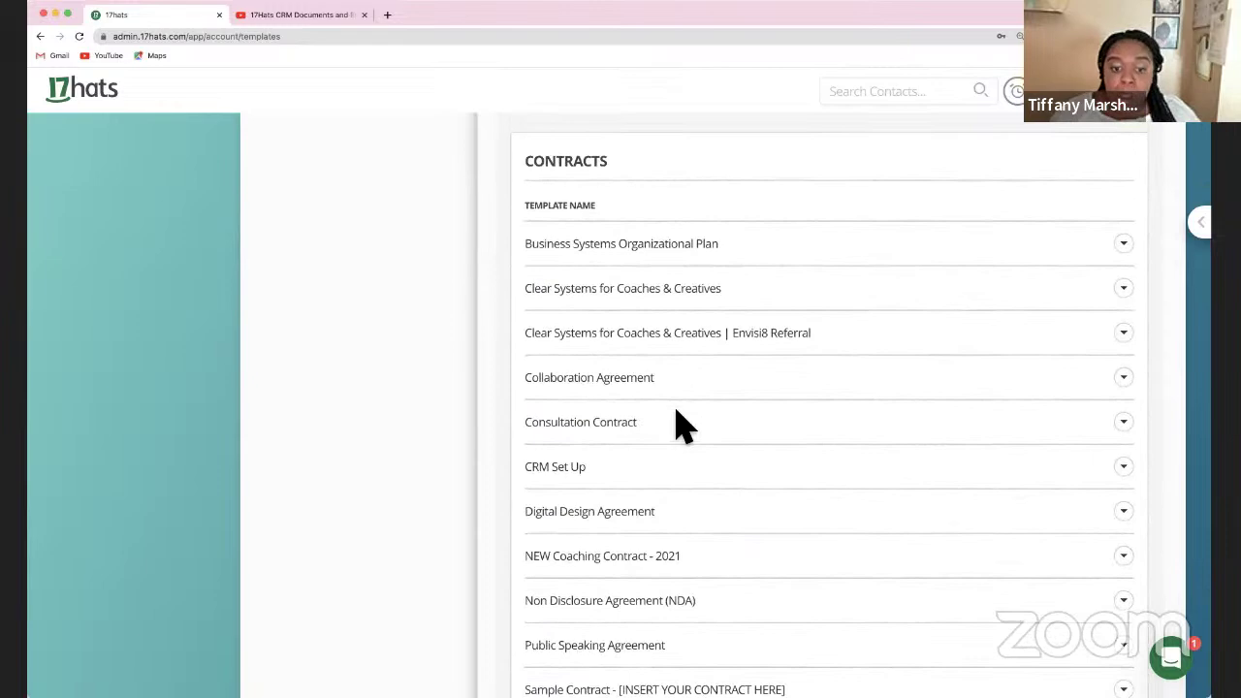
{"action": "scroll", "coordinate": [685, 426], "scroll_direction": "down", "scroll_amount": 4}
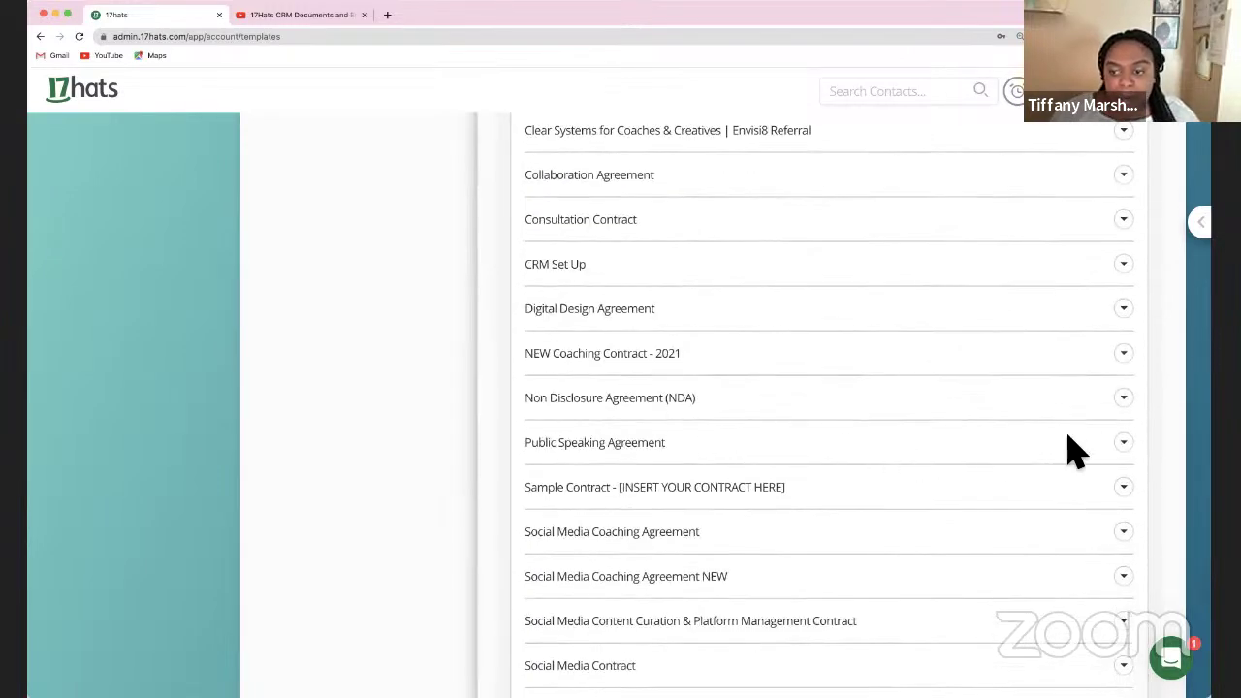
- Open the "Public Speaking Agreement" contract template for editing and read it through to the Signatories section
{"action": "left_click", "coordinate": [1125, 446]}
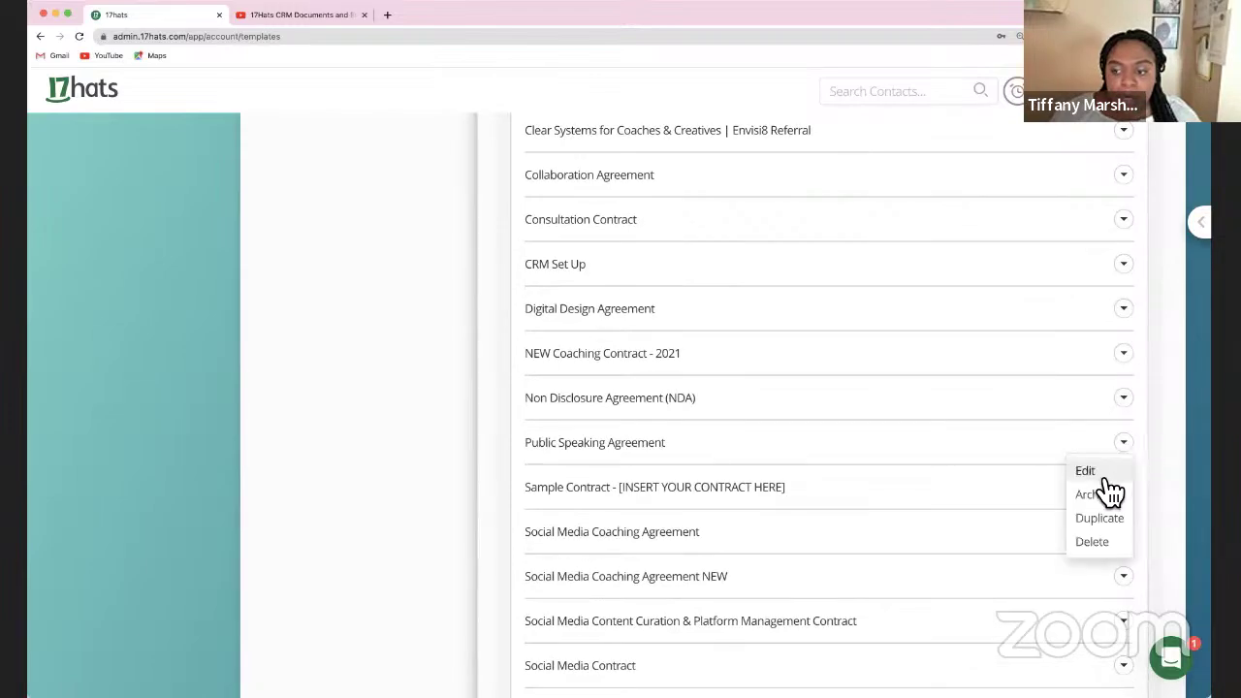
{"action": "left_click", "coordinate": [1105, 473]}
{"action": "scroll", "coordinate": [742, 466], "scroll_direction": "down", "scroll_amount": 1}
{"action": "scroll", "coordinate": [741, 465], "scroll_direction": "down", "scroll_amount": 5}
{"action": "scroll", "coordinate": [742, 470], "scroll_direction": "down", "scroll_amount": 15}
{"action": "scroll", "coordinate": [741, 463], "scroll_direction": "down", "scroll_amount": 10}
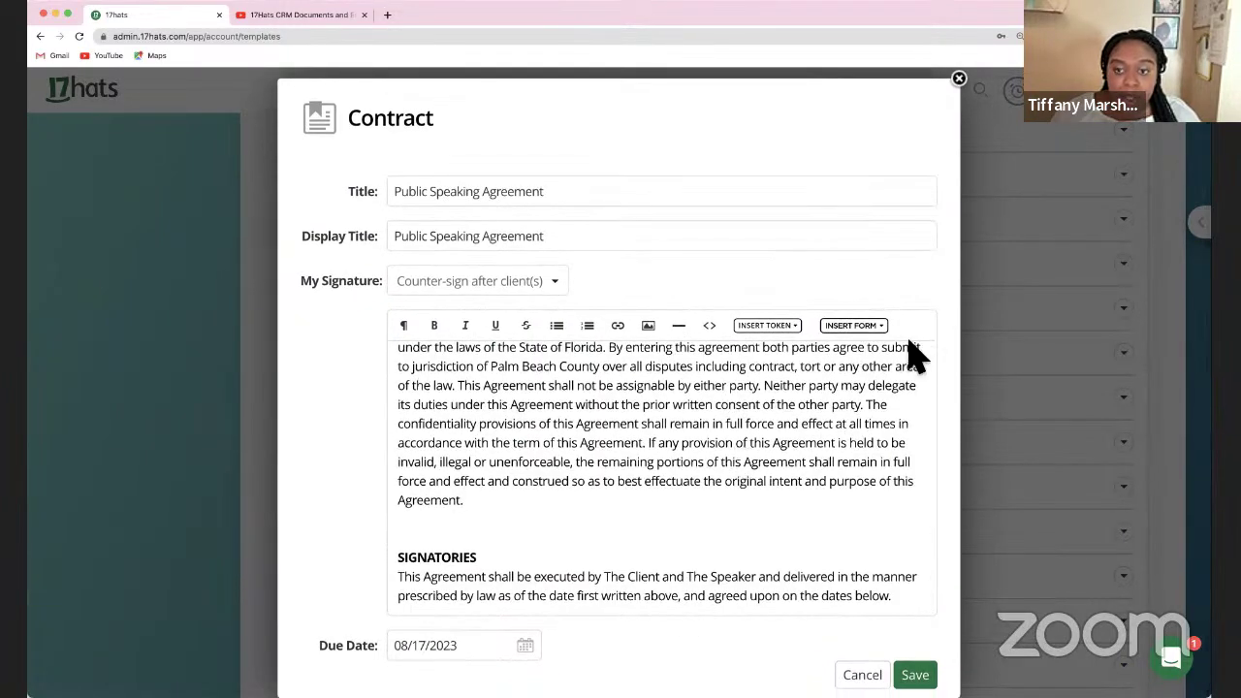
- Examine the contract's available tokens, form fields and signature options, and close it without saving
{"action": "left_click", "coordinate": [771, 328]}
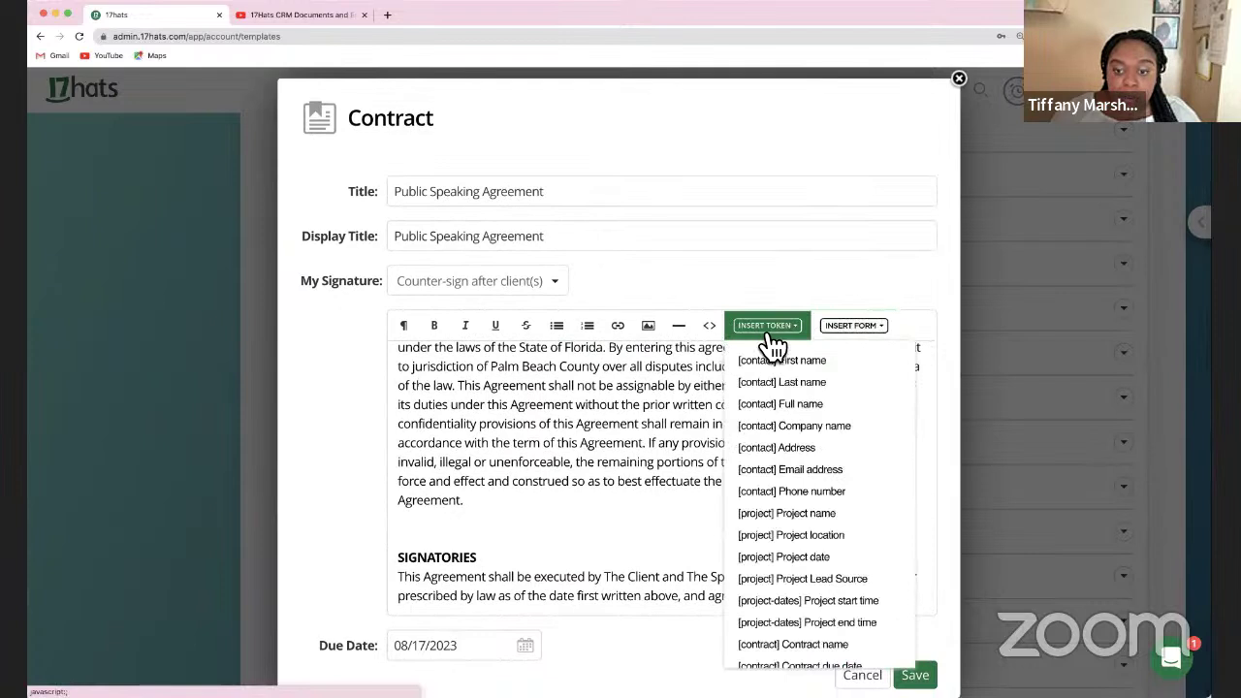
{"action": "left_click", "coordinate": [875, 333]}
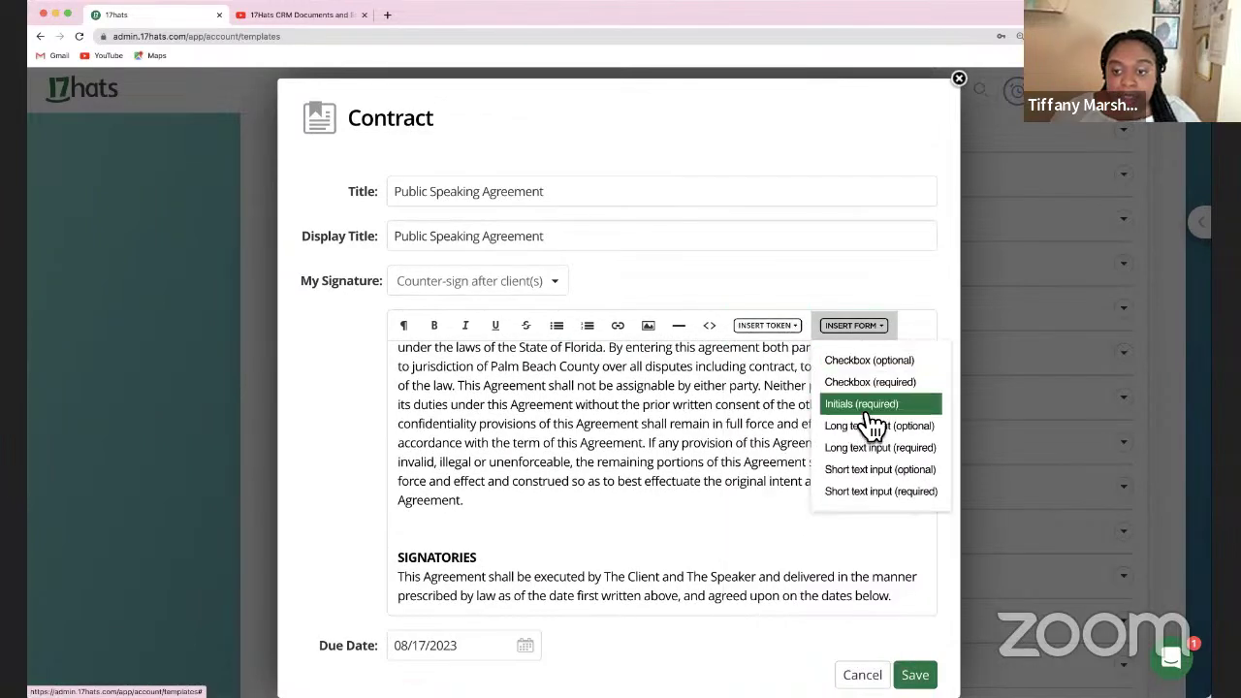
{"action": "left_click", "coordinate": [659, 512]}
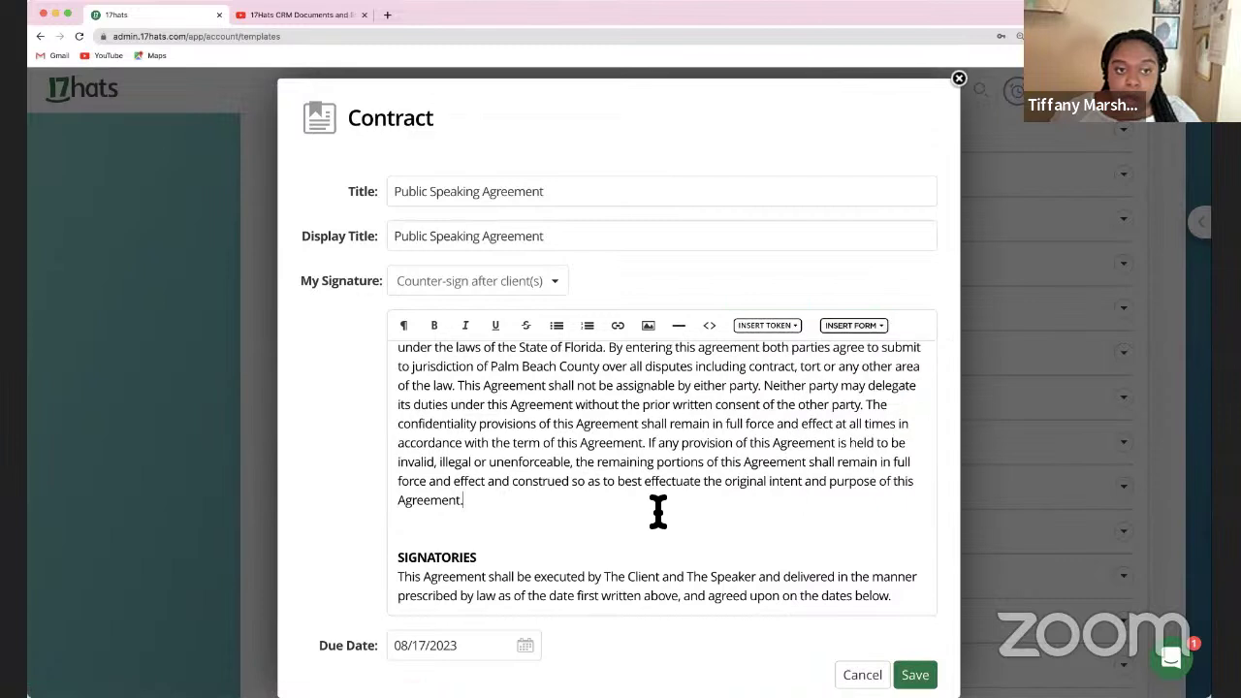
{"action": "left_click", "coordinate": [472, 291]}
{"action": "left_click", "coordinate": [649, 283]}
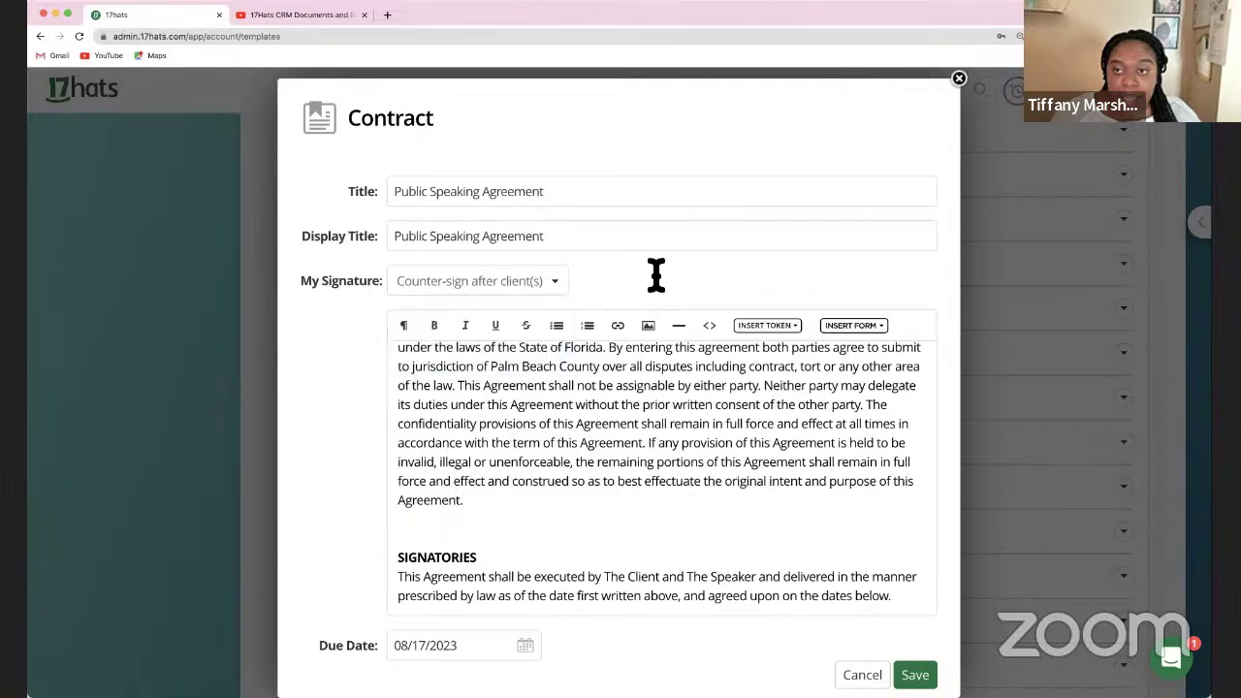
{"action": "left_click", "coordinate": [958, 79]}
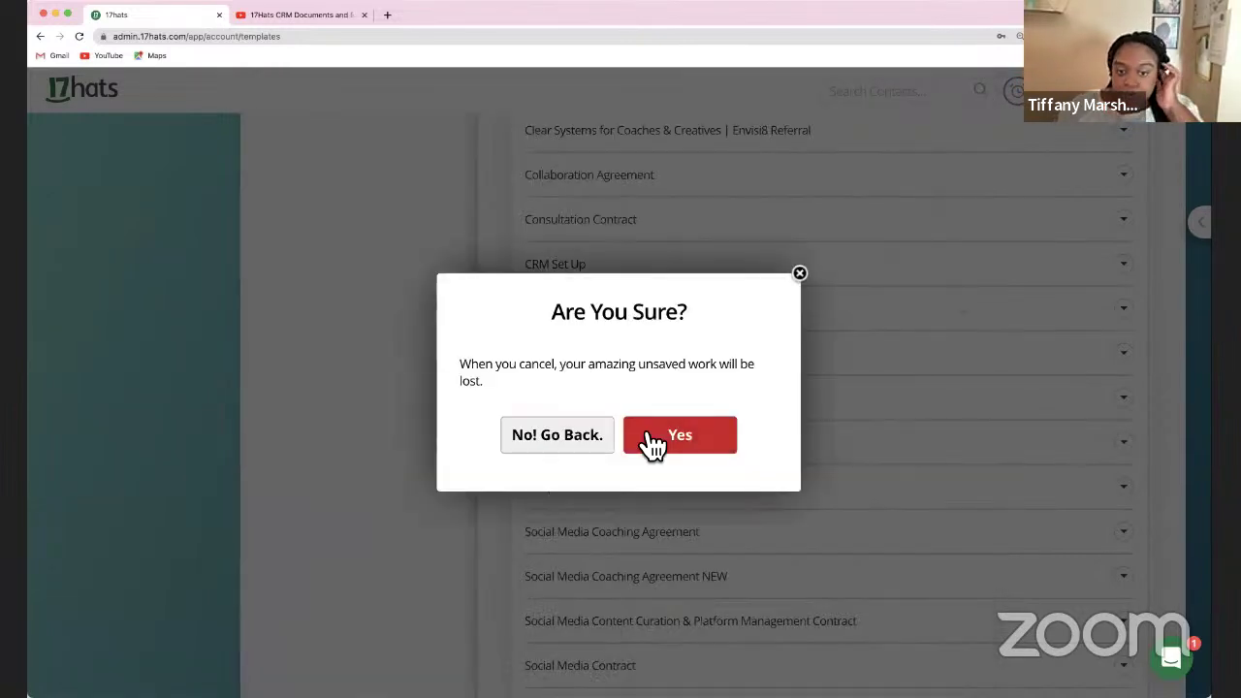
{"action": "left_click", "coordinate": [649, 446]}
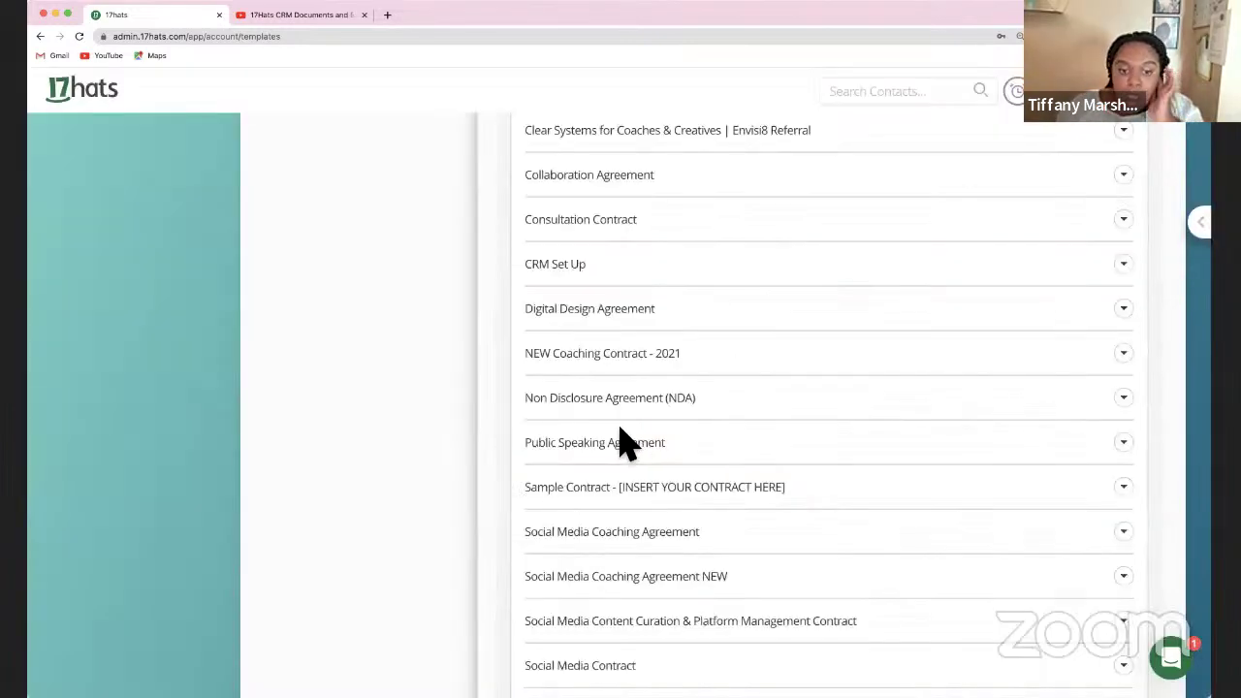
- Open the "17 - Discovery Questionnaire" template, review its questions through to the closing text, and cancel editing
{"action": "scroll", "coordinate": [620, 441], "scroll_direction": "down", "scroll_amount": 8}
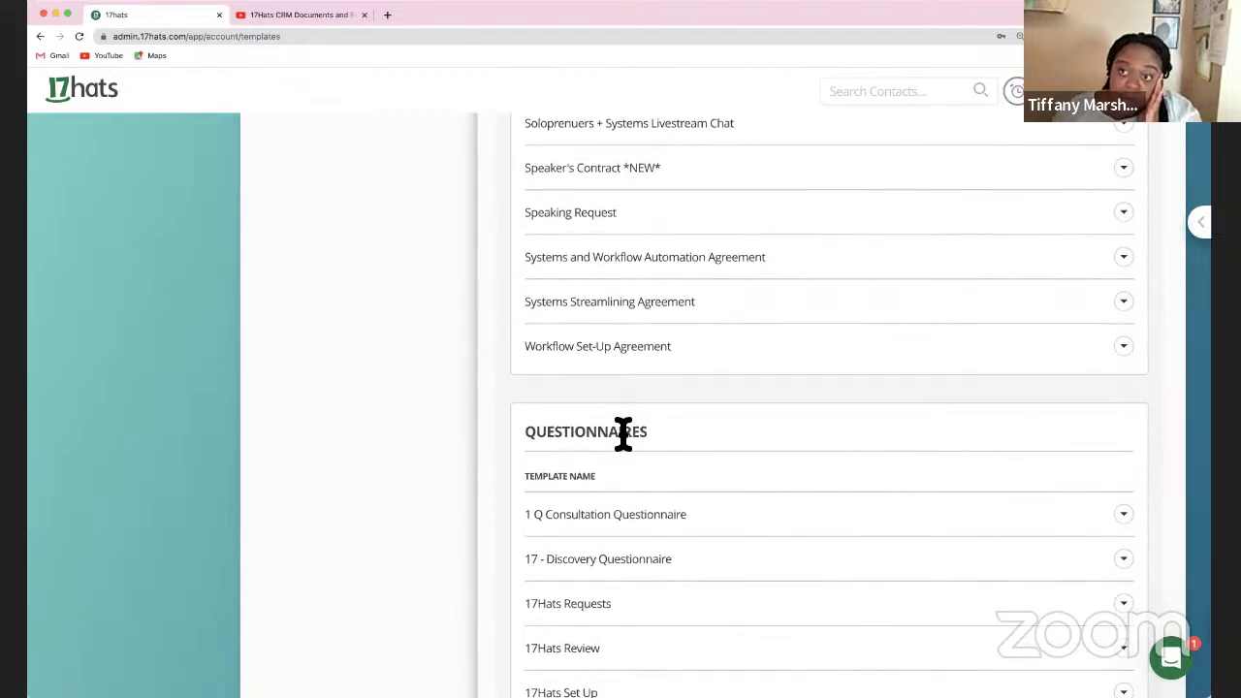
{"action": "scroll", "coordinate": [626, 437], "scroll_direction": "down", "scroll_amount": 3}
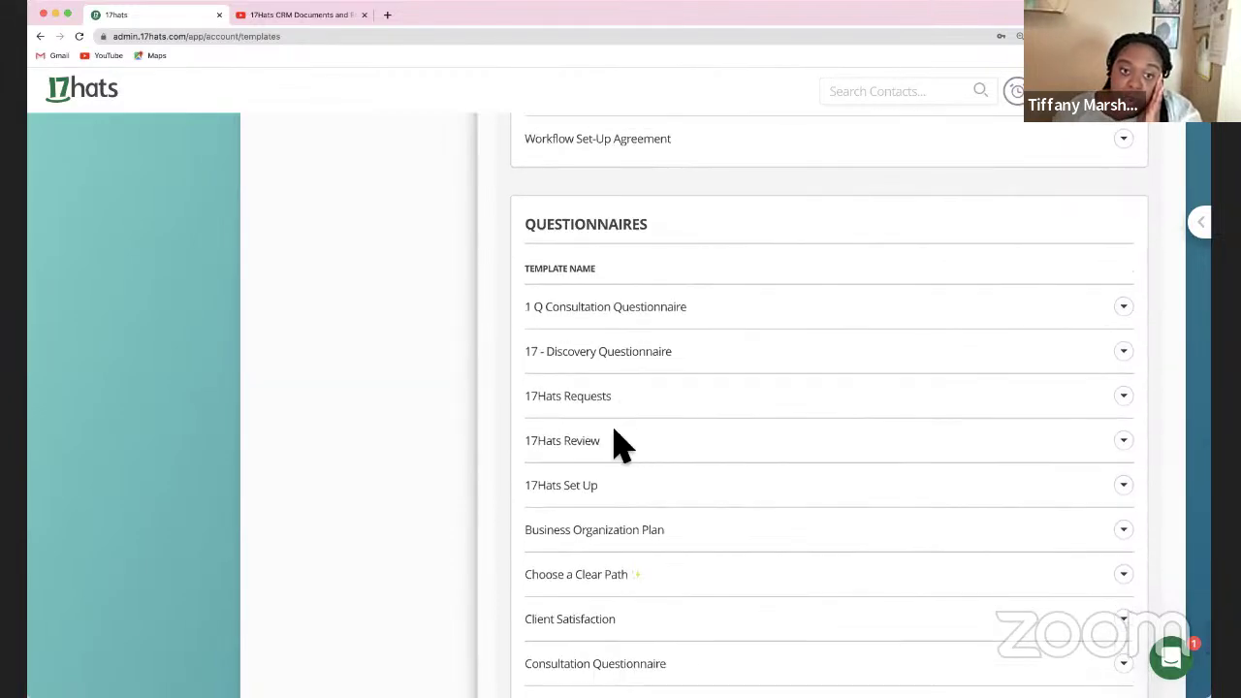
{"action": "double_click", "coordinate": [532, 352]}
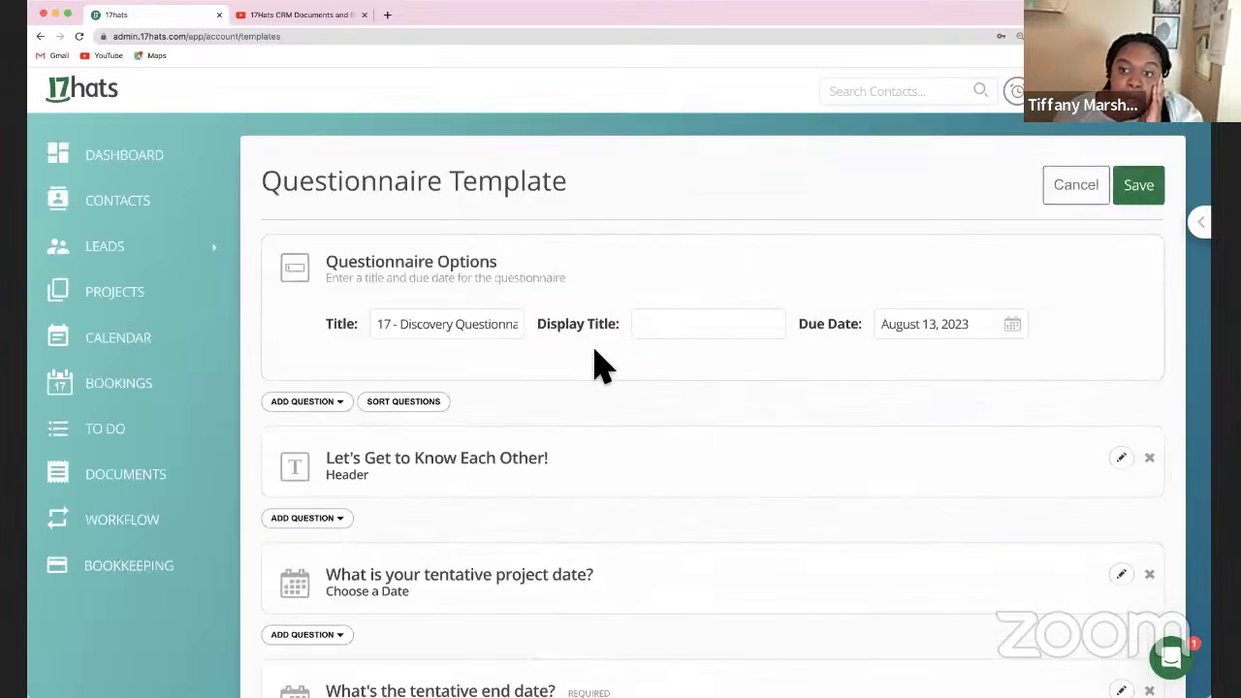
{"action": "scroll", "coordinate": [1086, 299], "scroll_direction": "down", "scroll_amount": 10}
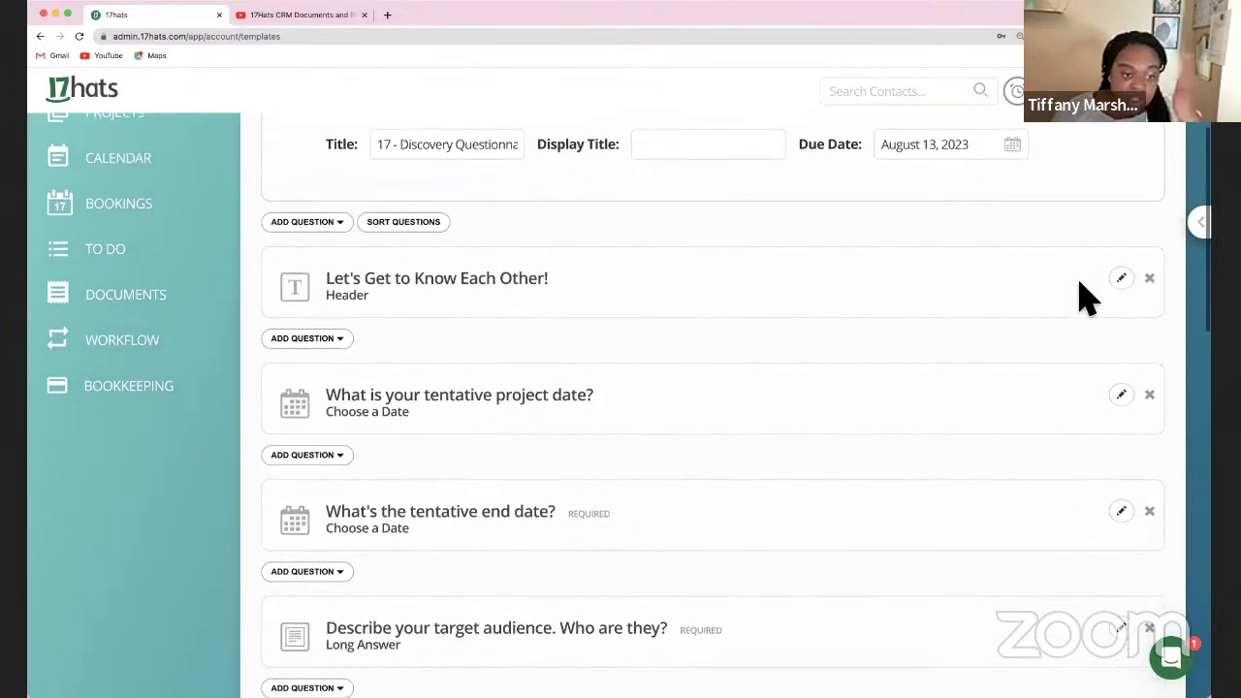
{"action": "scroll", "coordinate": [1086, 299], "scroll_direction": "down", "scroll_amount": 5}
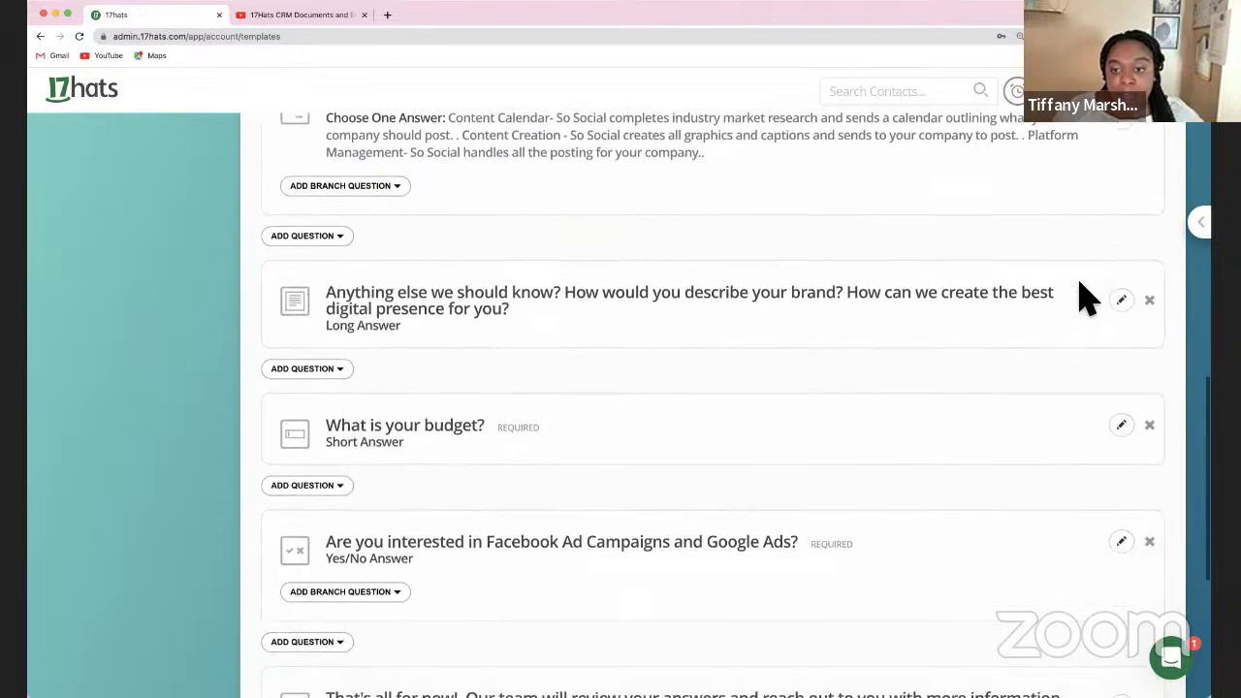
{"action": "scroll", "coordinate": [1086, 298], "scroll_direction": "down", "scroll_amount": 1}
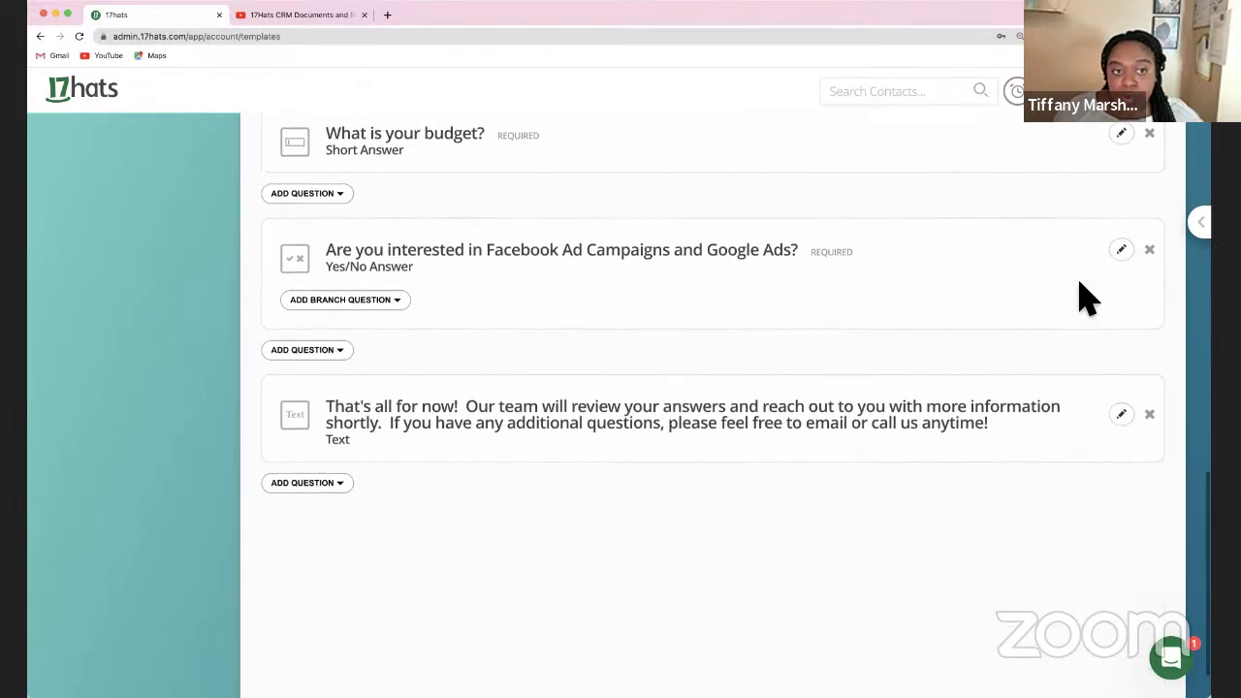
{"action": "scroll", "coordinate": [1085, 298], "scroll_direction": "up", "scroll_amount": 15}
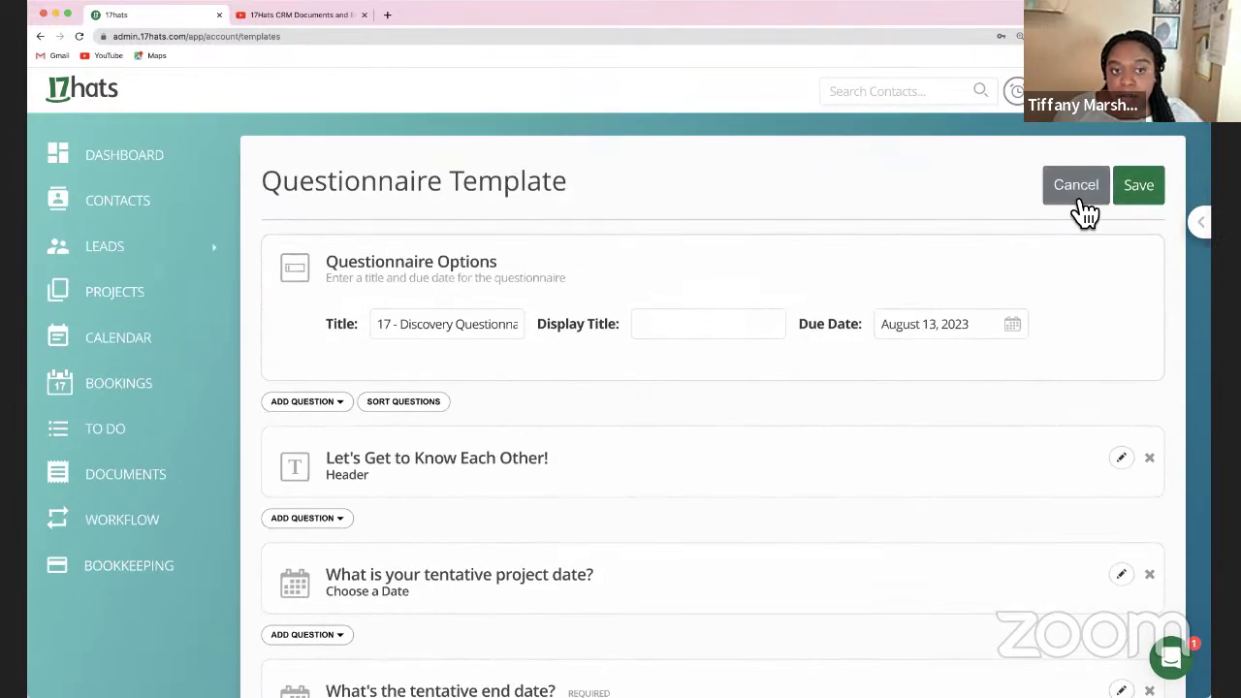
{"action": "left_click", "coordinate": [1086, 211]}
- View the import dialog for adding a shared template or bundle by access code, and close it
{"action": "scroll", "coordinate": [925, 358], "scroll_direction": "down", "scroll_amount": 2}
{"action": "scroll", "coordinate": [926, 359], "scroll_direction": "down", "scroll_amount": 1}
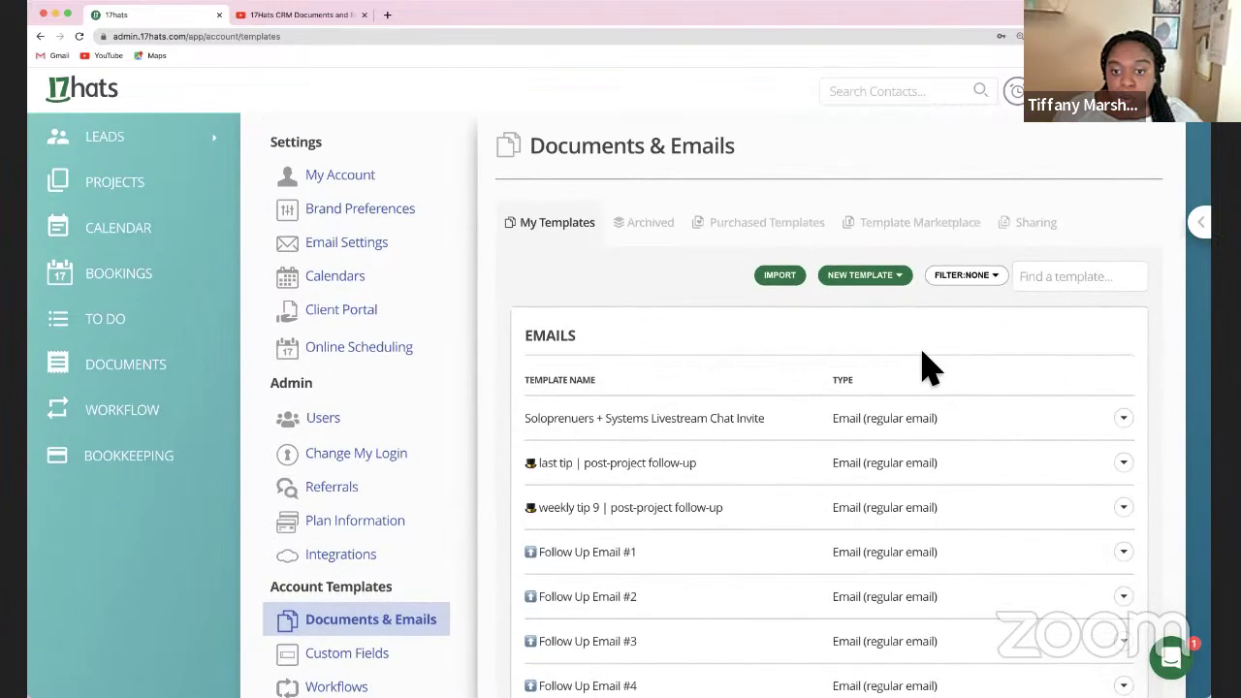
{"action": "left_click", "coordinate": [785, 291]}
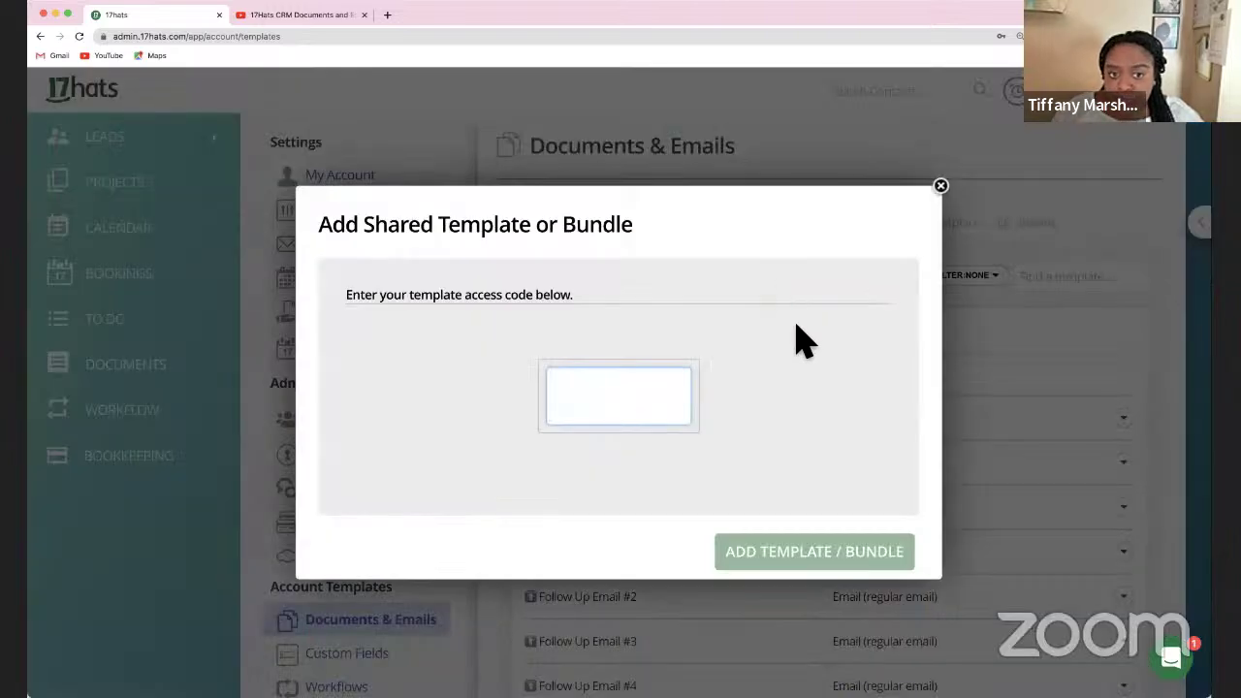
{"action": "left_click", "coordinate": [942, 188]}
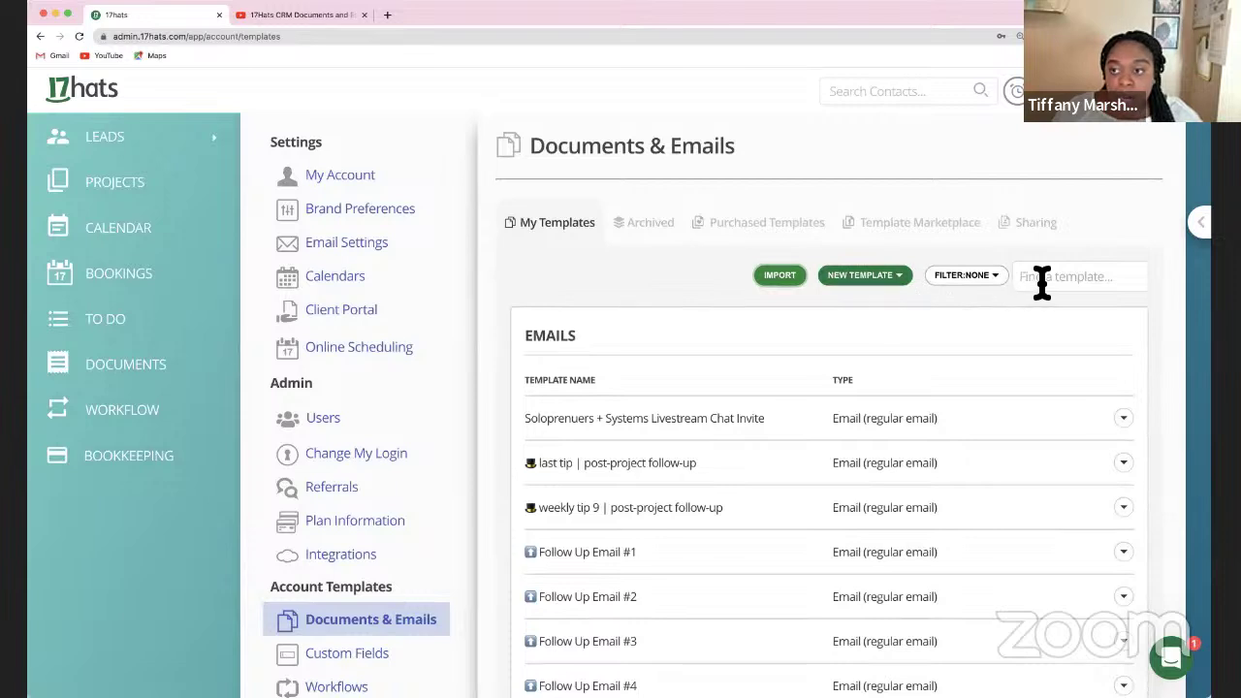
- View the document types available for a new template without creating one, and return to the start of Account Settings
{"action": "left_click", "coordinate": [880, 283]}
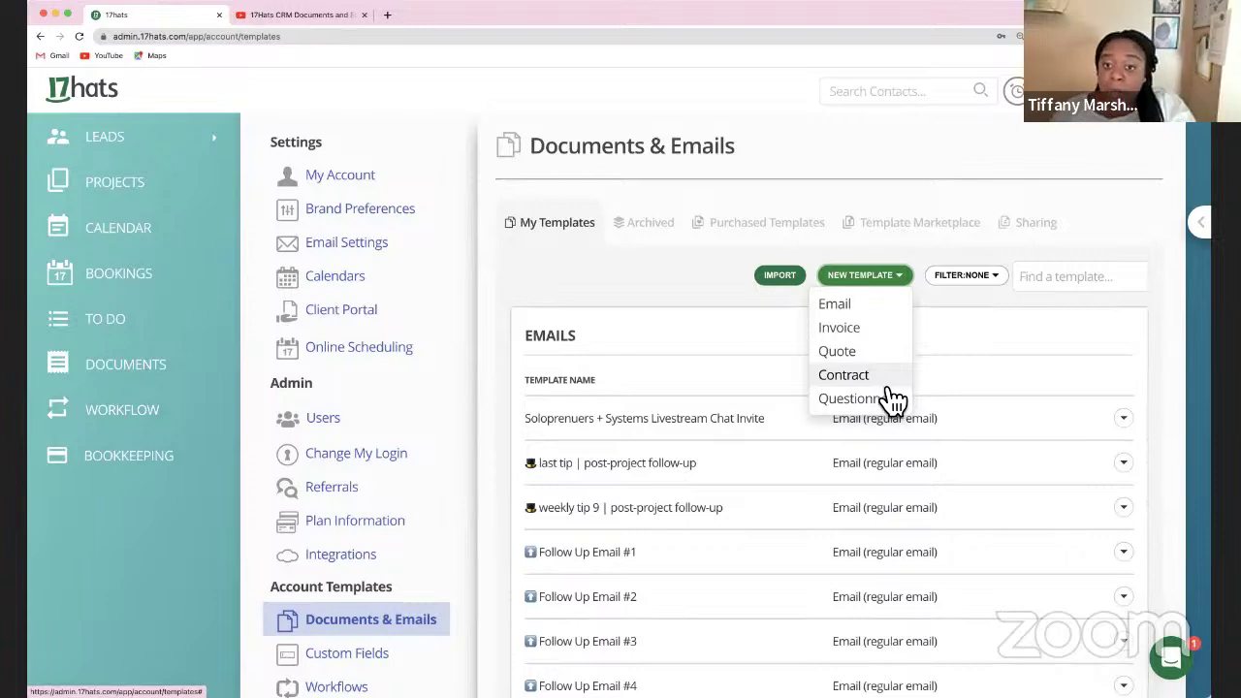
{"action": "left_click", "coordinate": [987, 341]}
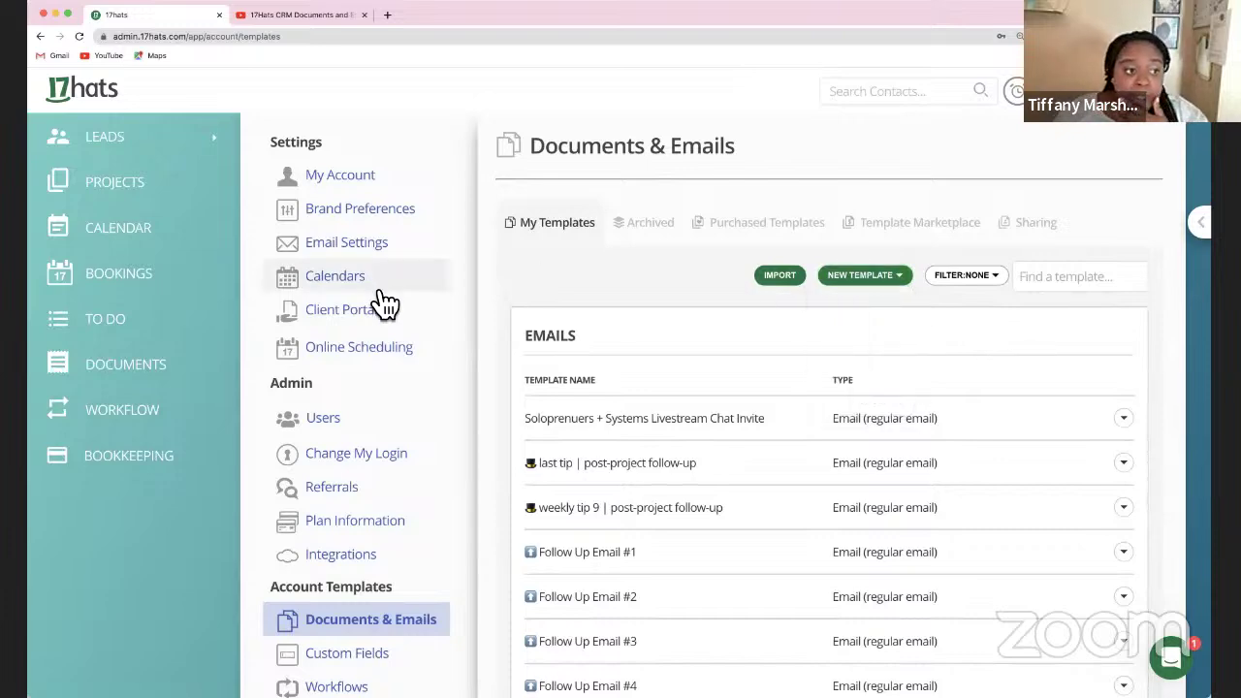
{"action": "scroll", "coordinate": [119, 320], "scroll_direction": "up", "scroll_amount": 2}
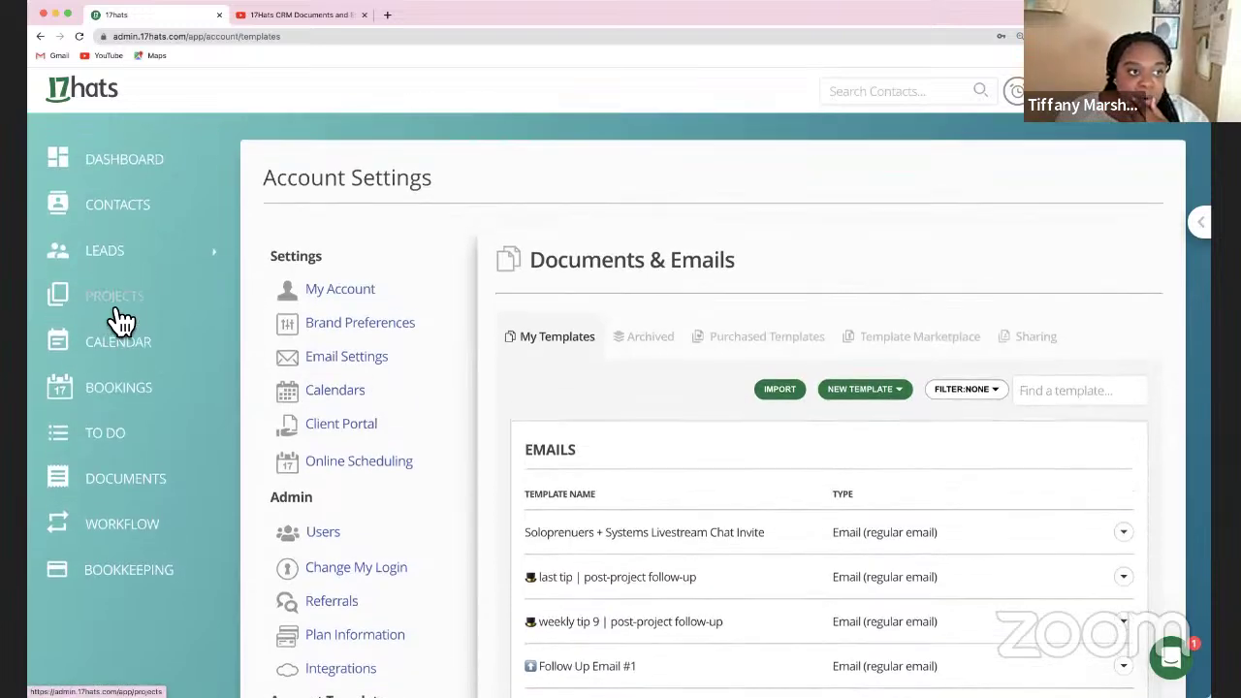